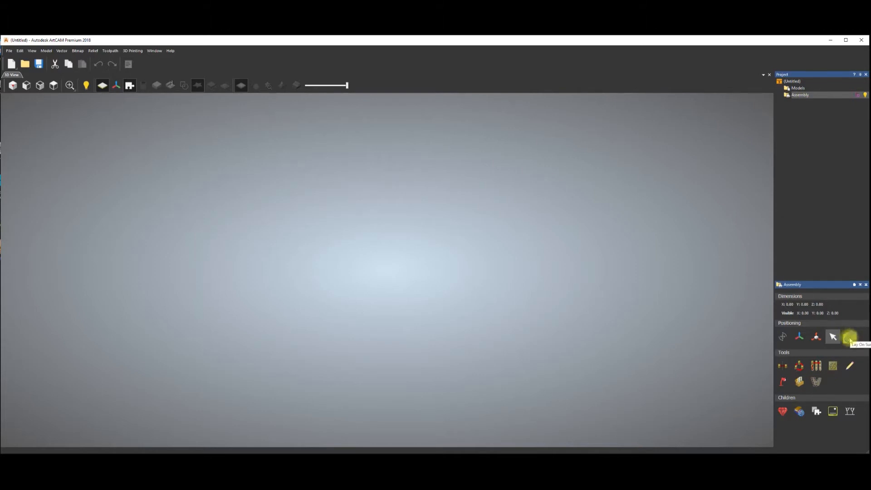
Step: Create a plain shank model named PlainShank from the American ring standard, 3 mm wide and 2 mm thick
{"action": "left_click_drag", "start_coordinate": [867, 335], "coordinate": [848, 334]}
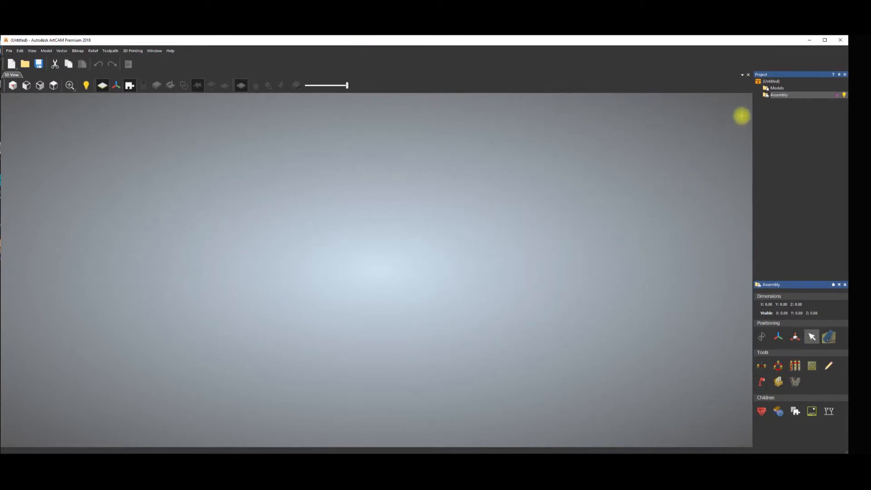
{"action": "left_click", "coordinate": [775, 88]}
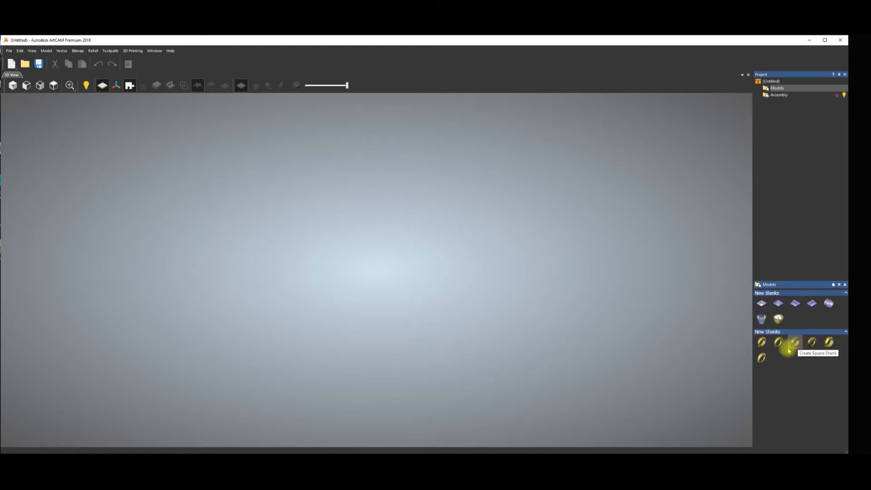
{"action": "left_click", "coordinate": [762, 343]}
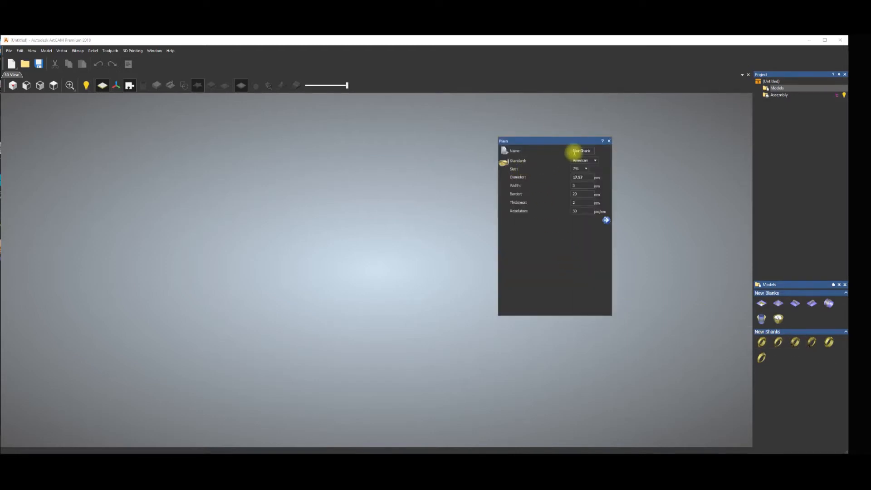
{"action": "left_click", "coordinate": [590, 151]}
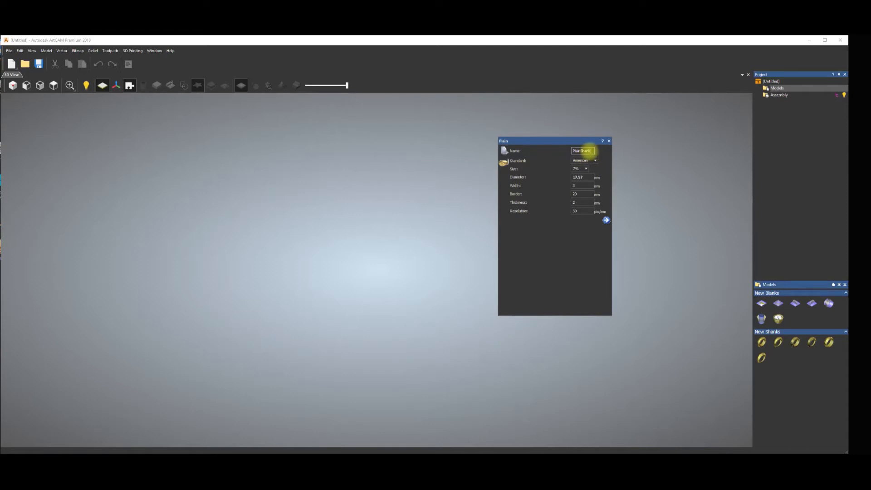
{"action": "left_click", "coordinate": [578, 186]}
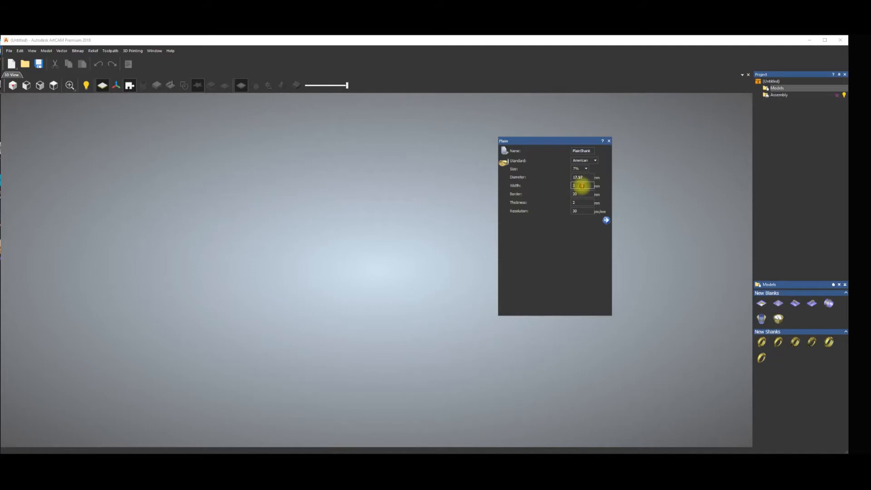
{"action": "left_click", "coordinate": [582, 211]}
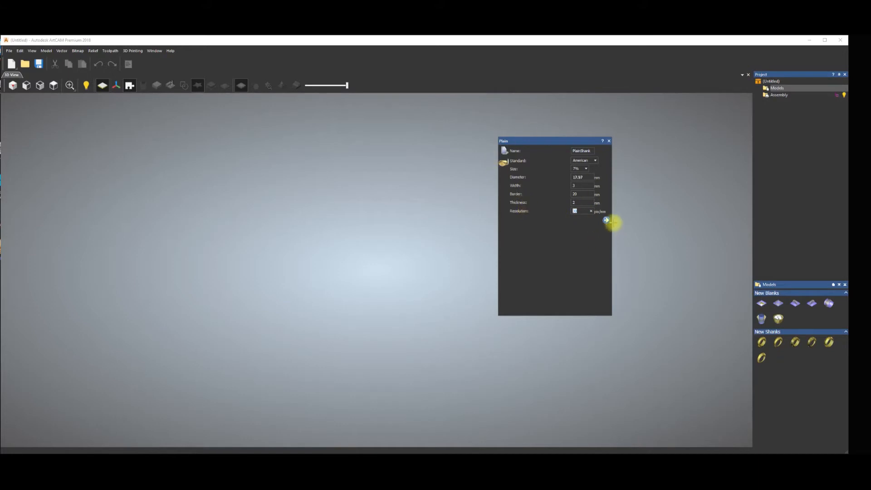
{"action": "left_click", "coordinate": [606, 221]}
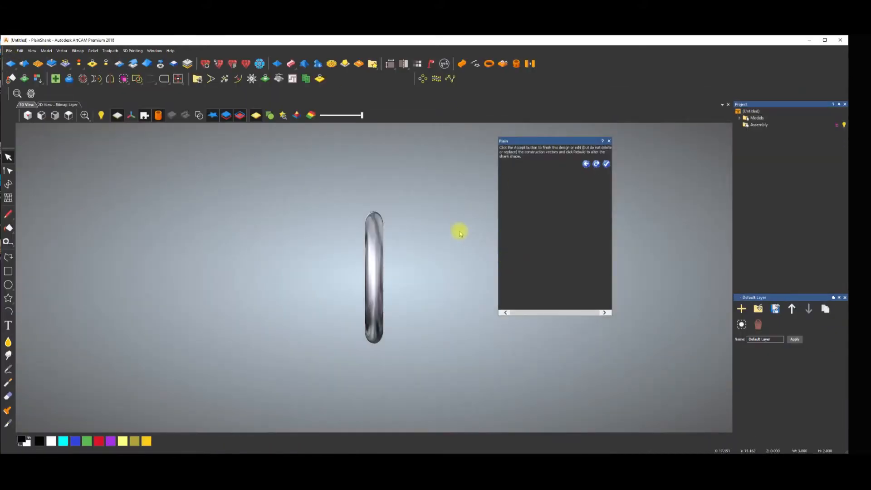
Step: Examine the generated ring in 3D and its rail and cross-section vectors in the 2D view
{"action": "key", "text": "space"}
{"action": "left_click_drag", "start_coordinate": [343, 264], "coordinate": [410, 280]}
{"action": "scroll", "coordinate": [390, 284], "scroll_direction": "up", "scroll_amount": 3}
{"action": "scroll", "coordinate": [396, 277], "scroll_direction": "down", "scroll_amount": 2}
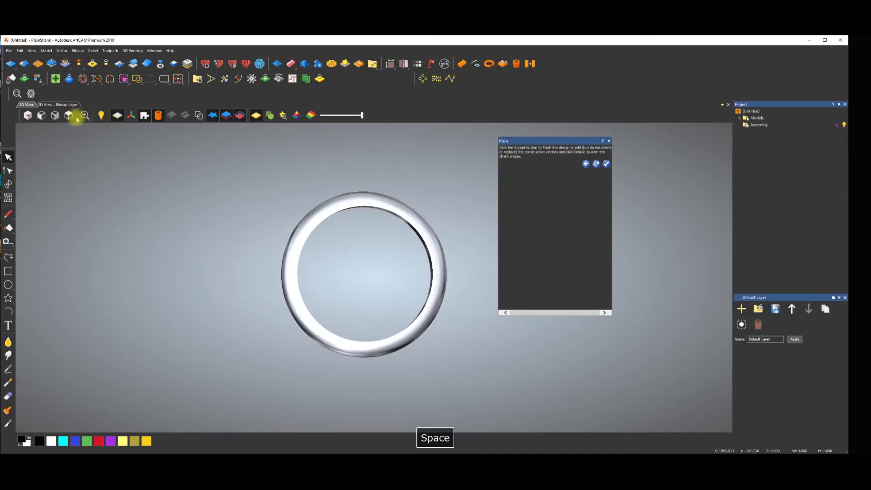
{"action": "left_click", "coordinate": [68, 105]}
{"action": "scroll", "coordinate": [417, 282], "scroll_direction": "up", "scroll_amount": 2}
{"action": "scroll", "coordinate": [404, 263], "scroll_direction": "down", "scroll_amount": 2}
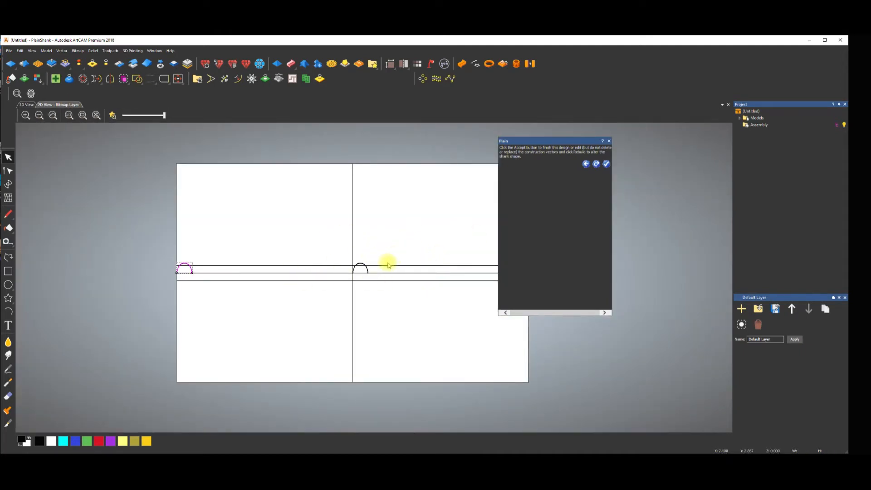
{"action": "left_click_drag", "start_coordinate": [573, 140], "coordinate": [631, 132]}
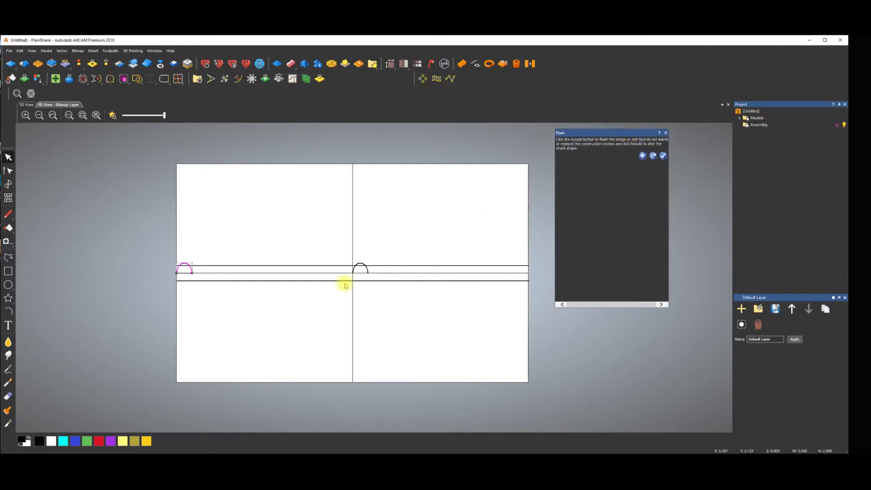
{"action": "left_click", "coordinate": [397, 266]}
{"action": "left_click", "coordinate": [405, 280], "text": "shift"}
{"action": "left_click", "coordinate": [364, 265], "text": "shift"}
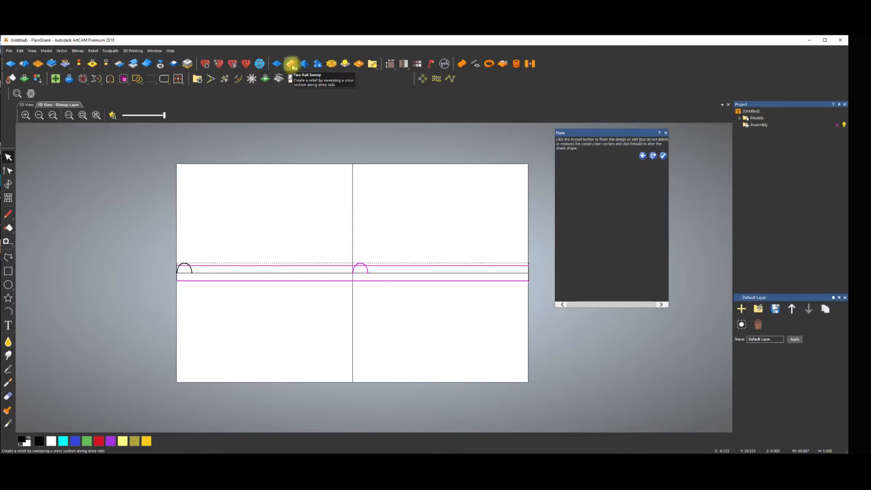
{"action": "left_click", "coordinate": [291, 65]}
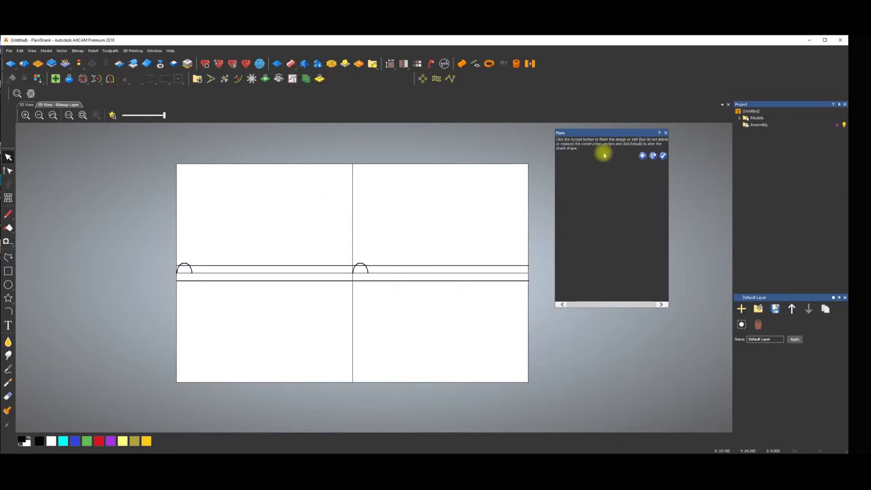
Step: Move the middle cross-section arc above the rails and node-edit both cross-section arcs into wider, flatter profiles
{"action": "left_click", "coordinate": [25, 105]}
{"action": "left_click_drag", "start_coordinate": [360, 200], "coordinate": [435, 307]}
{"action": "key", "text": "space"}
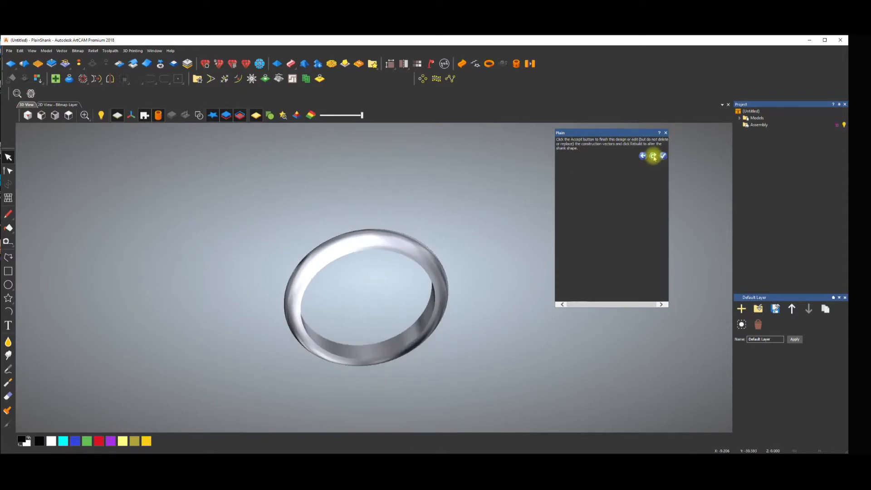
{"action": "left_click", "coordinate": [72, 105]}
{"action": "left_click", "coordinate": [306, 216]}
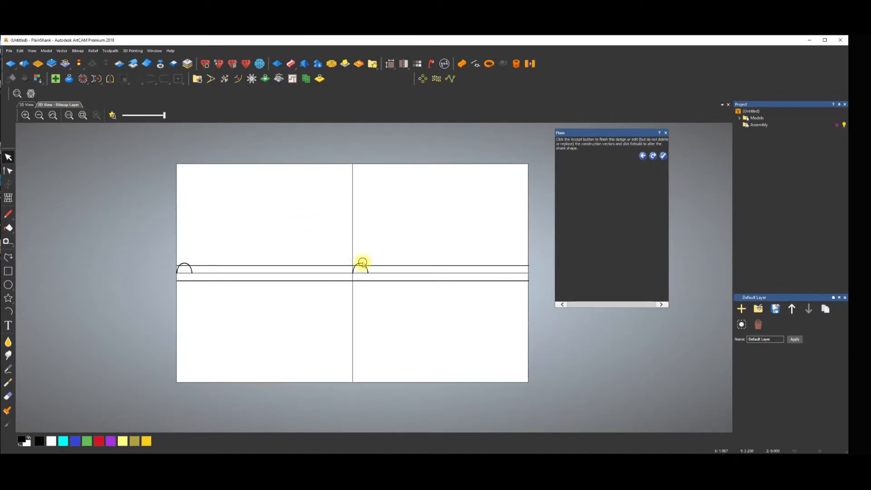
{"action": "left_click_drag", "start_coordinate": [361, 266], "coordinate": [378, 232]}
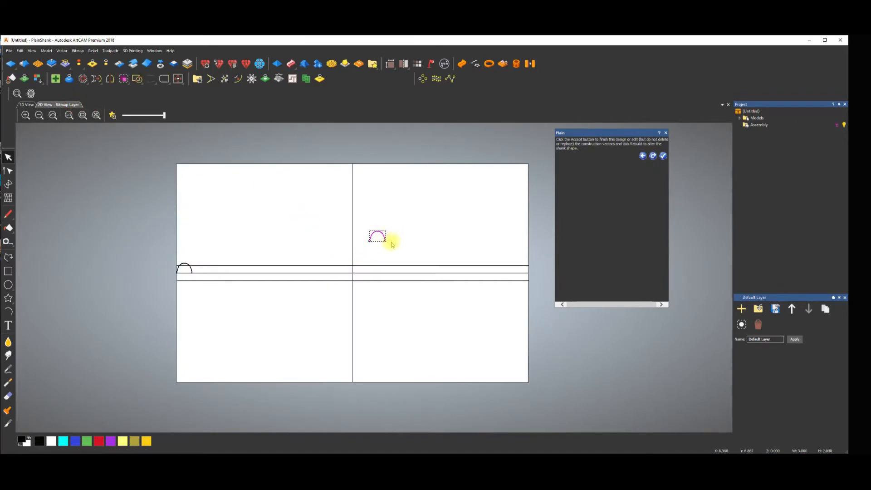
{"action": "key", "text": "n"}
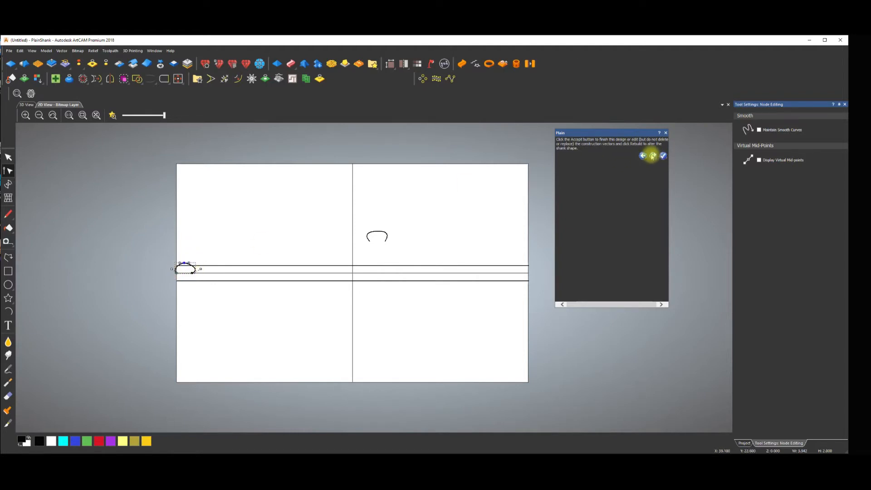
Step: Rebuild the shank from the edited cross-sections, check its shape in 3D and accept the design
{"action": "left_click", "coordinate": [26, 105]}
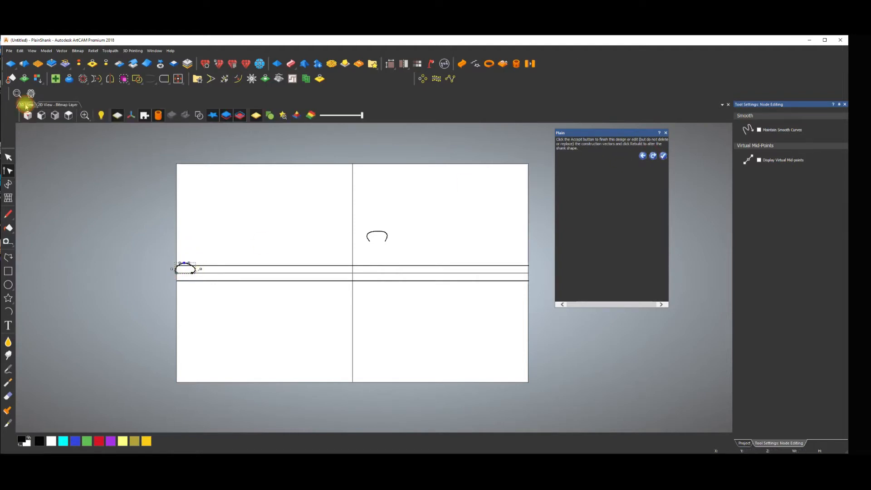
{"action": "mouse_move", "coordinate": [375, 251]}
{"action": "left_mouse_down"}
{"action": "mouse_move", "coordinate": [391, 274]}
{"action": "mouse_move", "coordinate": [360, 282]}
{"action": "mouse_move", "coordinate": [347, 306]}
{"action": "mouse_move", "coordinate": [391, 368]}
{"action": "mouse_move", "coordinate": [309, 235]}
{"action": "mouse_move", "coordinate": [359, 175]}
{"action": "mouse_move", "coordinate": [58, 249]}
{"action": "mouse_move", "coordinate": [191, 327]}
{"action": "mouse_move", "coordinate": [216, 317]}
{"action": "mouse_move", "coordinate": [422, 374]}
{"action": "mouse_move", "coordinate": [386, 315]}
{"action": "mouse_move", "coordinate": [456, 208]}
{"action": "left_mouse_up"}
{"action": "key", "text": "space"}
{"action": "scroll", "coordinate": [419, 261], "scroll_direction": "up", "scroll_amount": 1}
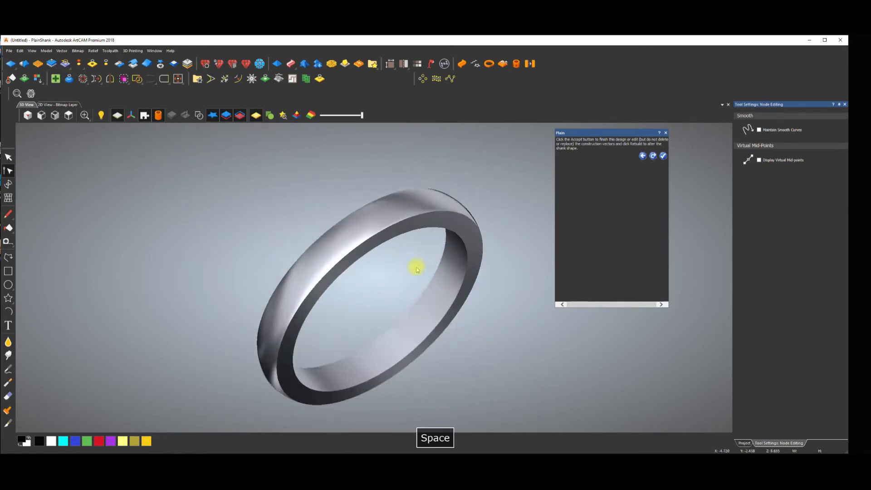
{"action": "scroll", "coordinate": [416, 267], "scroll_direction": "down", "scroll_amount": 1}
{"action": "left_click", "coordinate": [663, 155]}
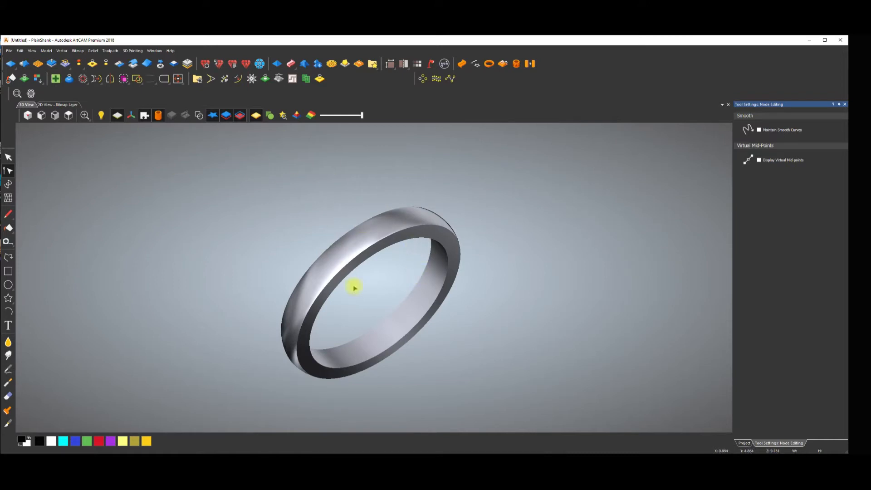
Step: Examine the finished shank's layout in 2D, its 3D shape and the contents of the PlainShank model in the project tree
{"action": "left_click", "coordinate": [63, 104]}
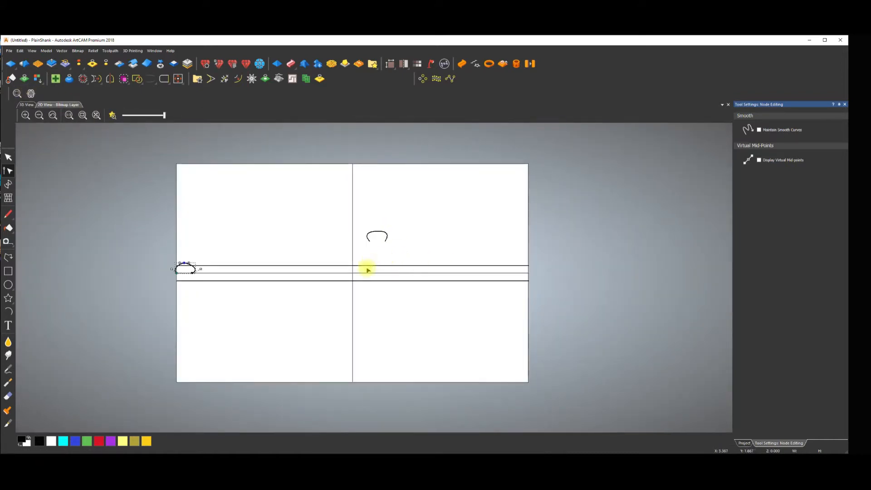
{"action": "scroll", "coordinate": [370, 268], "scroll_direction": "up", "scroll_amount": 3}
{"action": "left_click", "coordinate": [113, 115]}
{"action": "scroll", "coordinate": [375, 275], "scroll_direction": "down", "scroll_amount": 8}
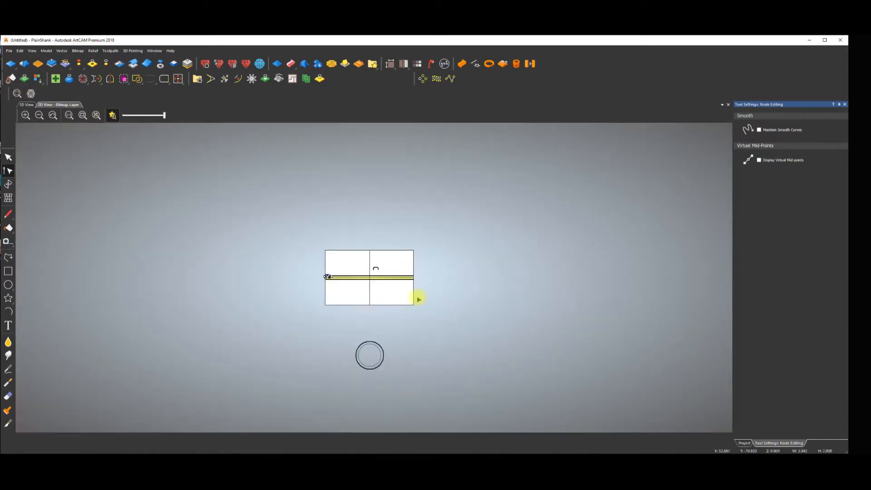
{"action": "key", "text": "Escape"}
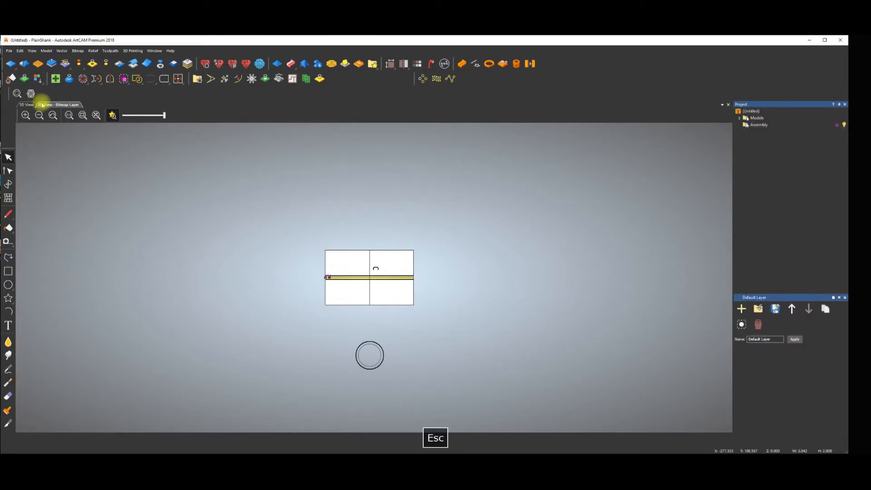
{"action": "left_click", "coordinate": [30, 104]}
{"action": "scroll", "coordinate": [436, 301], "scroll_direction": "up", "scroll_amount": 2}
{"action": "scroll", "coordinate": [420, 291], "scroll_direction": "down", "scroll_amount": 2}
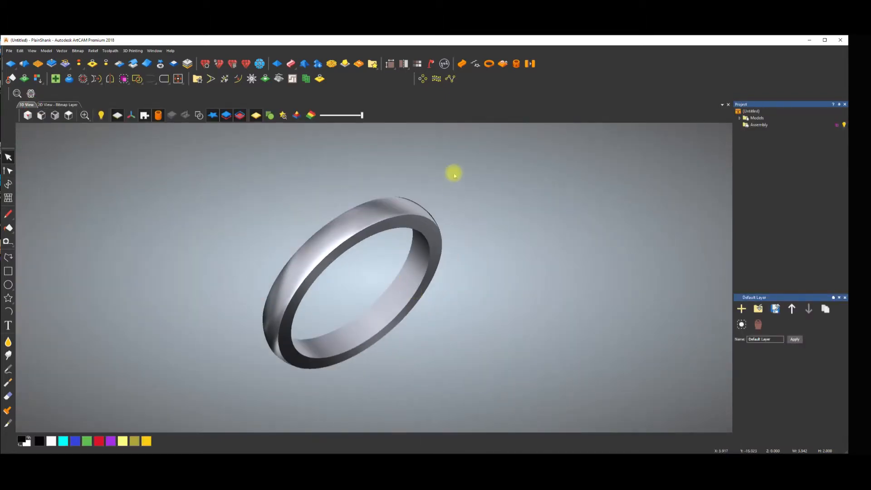
{"action": "left_click", "coordinate": [740, 118]}
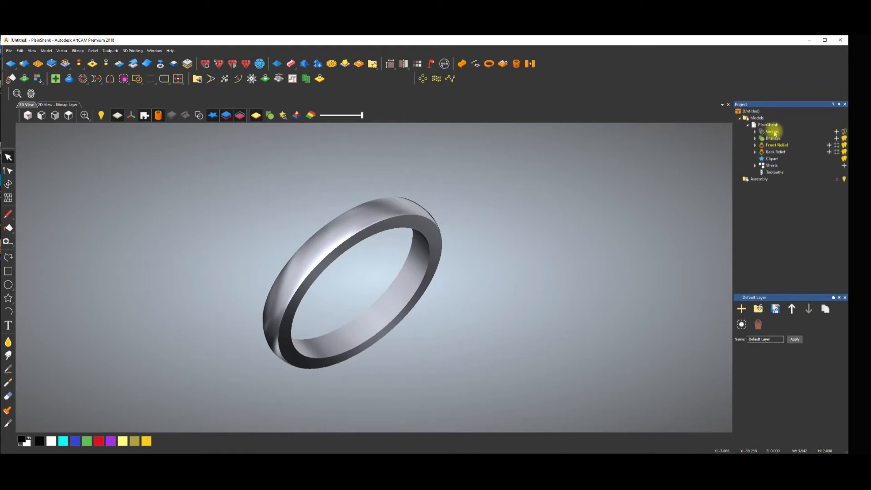
{"action": "left_click", "coordinate": [740, 117]}
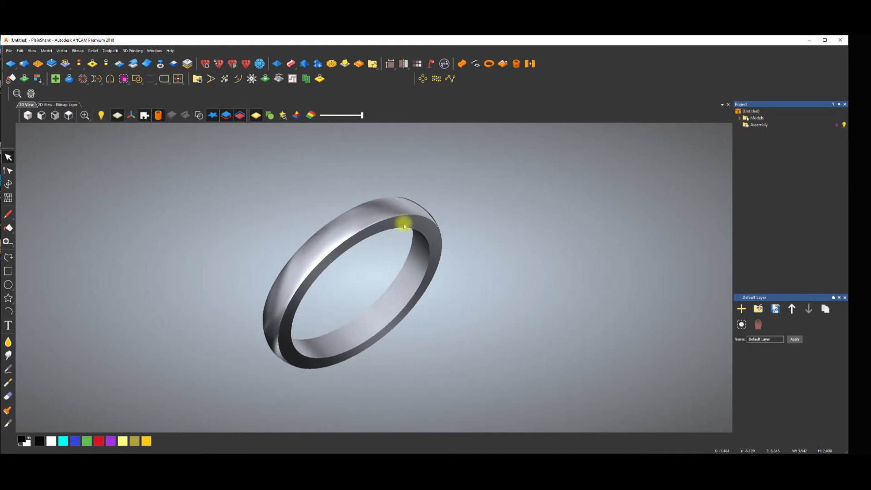
Step: Create a triangle mesh of the ring with the Optimise Triangles method, closed with the back relief
{"action": "left_click", "coordinate": [443, 65]}
{"action": "left_click", "coordinate": [612, 107]}
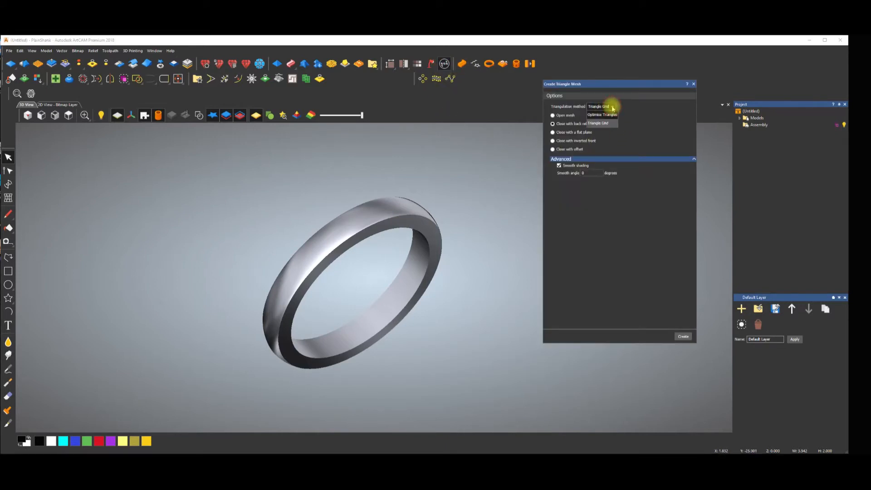
{"action": "left_click", "coordinate": [602, 114]}
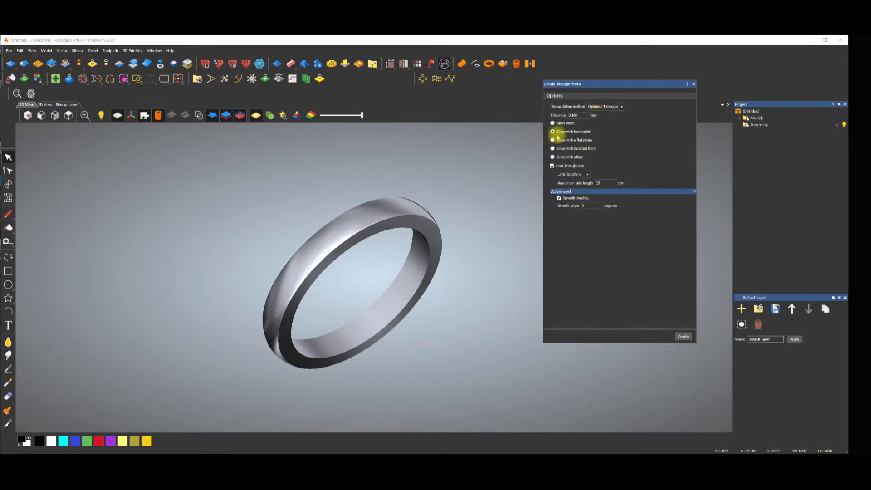
{"action": "left_click", "coordinate": [683, 336]}
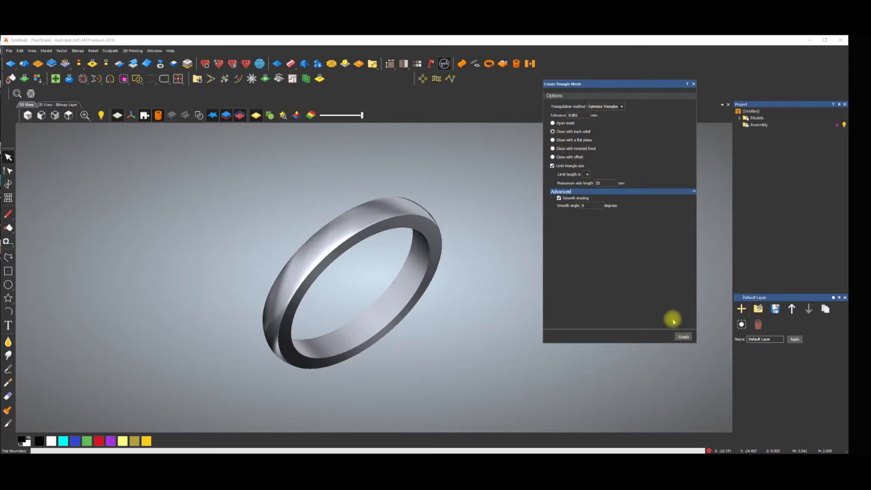
Step: Add the ring mesh to the project assembly under the name PlainShank and finish mesh creation
{"action": "left_click", "coordinate": [593, 308]}
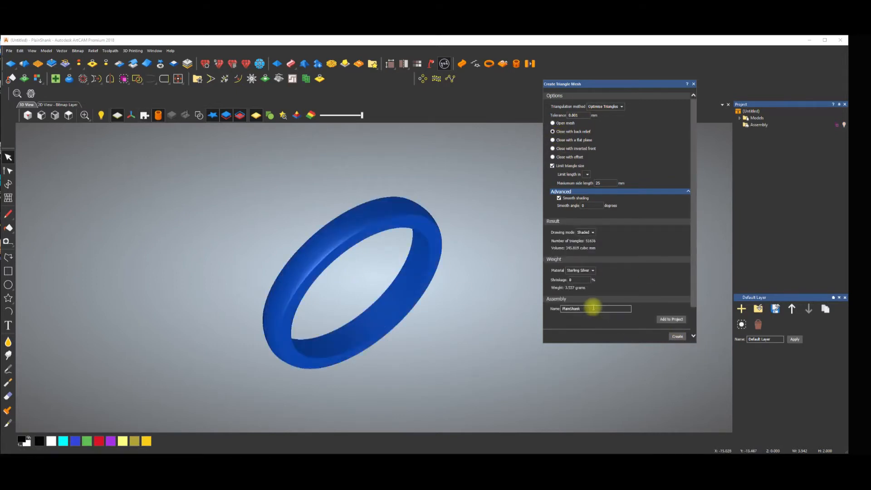
{"action": "left_click", "coordinate": [671, 319]}
{"action": "left_click", "coordinate": [652, 228]}
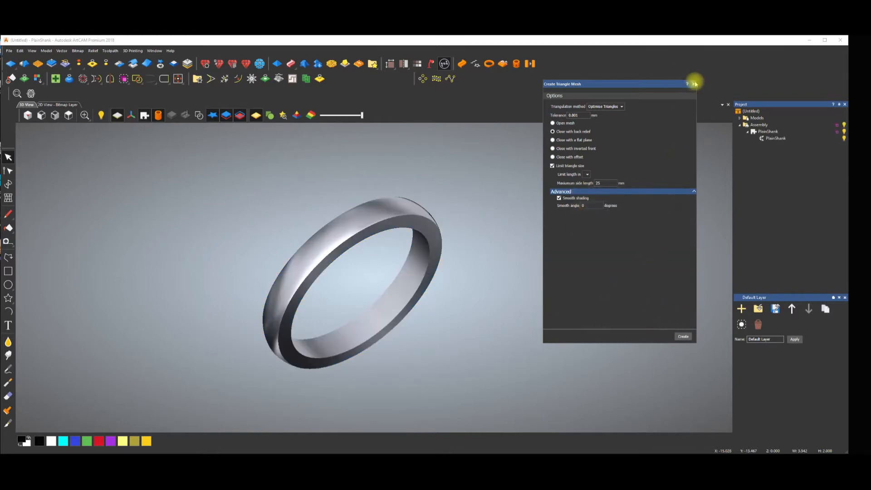
{"action": "left_click", "coordinate": [693, 84]}
Step: Hide the model's zero plane and its front and back reliefs so only the PlainShank assembly mesh is displayed
{"action": "left_click", "coordinate": [227, 116]}
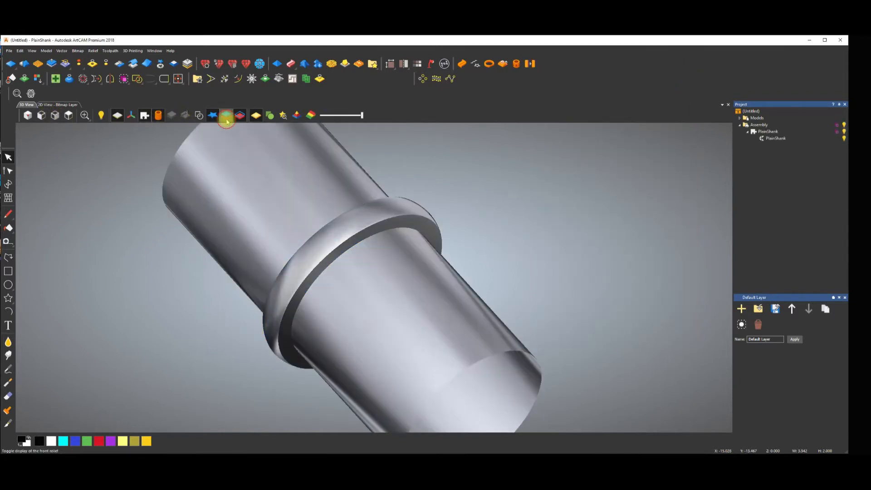
{"action": "left_click", "coordinate": [227, 119]}
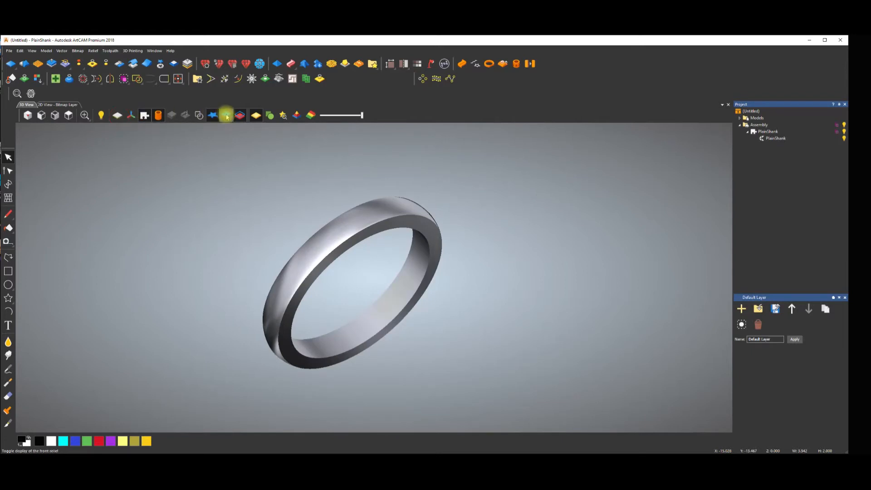
{"action": "left_click", "coordinate": [239, 116]}
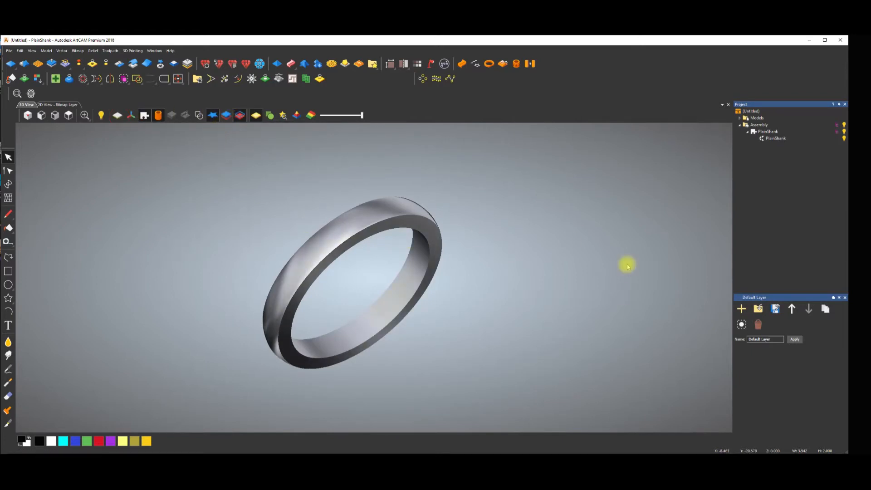
{"action": "key", "text": "space"}
{"action": "left_click_drag", "start_coordinate": [453, 274], "coordinate": [456, 233]}
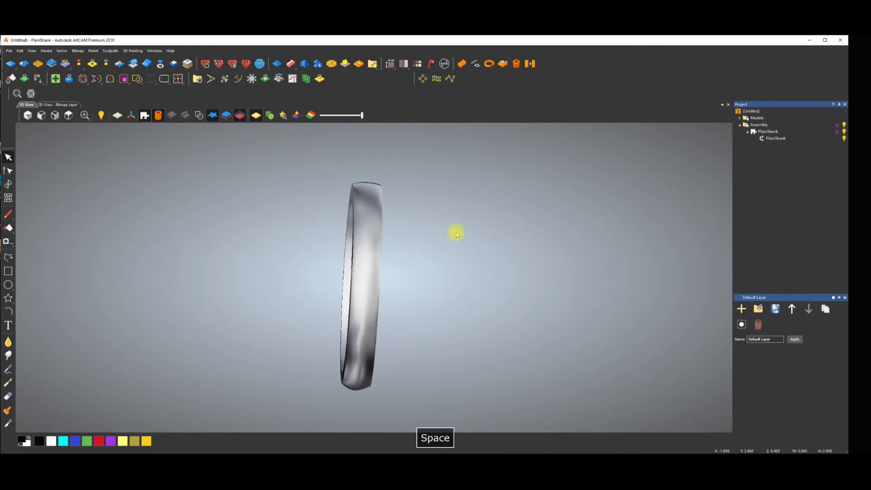
Step: Assign the Blue Wax material to the PlainShank mesh in the assembly
{"action": "left_click", "coordinate": [766, 131]}
{"action": "left_click", "coordinate": [833, 380]}
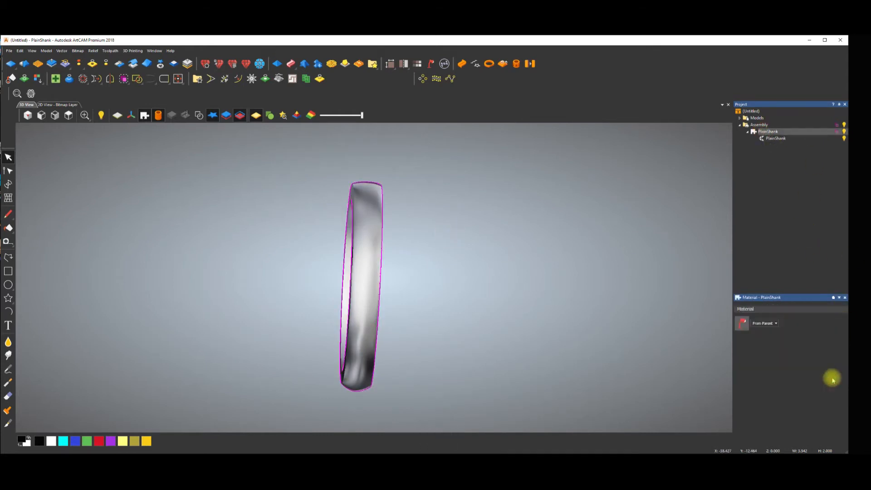
{"action": "left_click", "coordinate": [775, 323]}
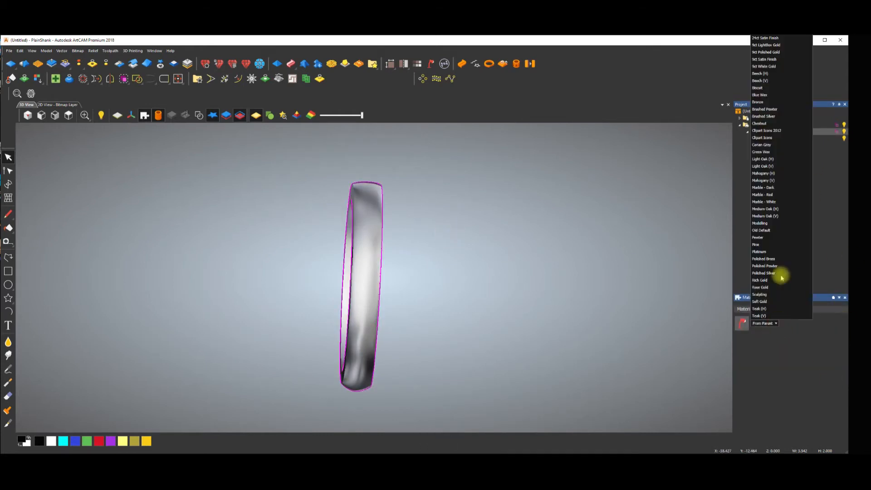
{"action": "left_click", "coordinate": [760, 95]}
{"action": "right_click", "coordinate": [603, 252]}
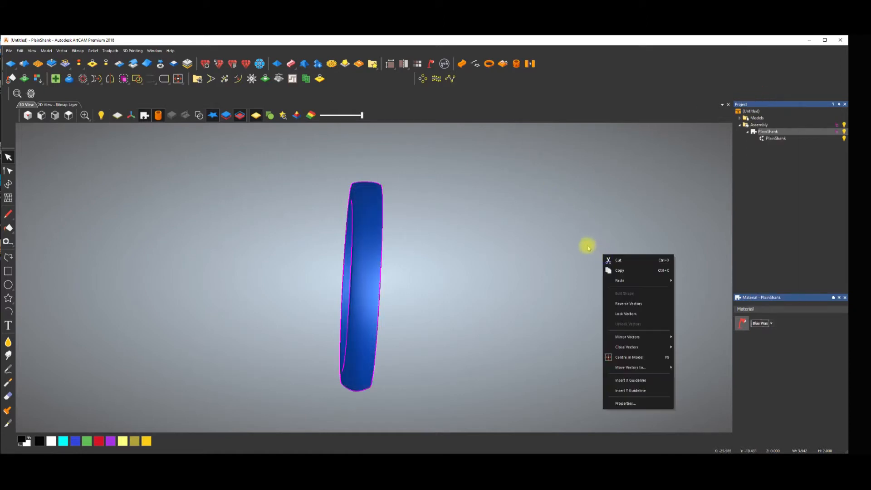
{"action": "left_click", "coordinate": [587, 249]}
{"action": "scroll", "coordinate": [355, 238], "scroll_direction": "up", "scroll_amount": 3}
{"action": "scroll", "coordinate": [359, 255], "scroll_direction": "down", "scroll_amount": 3}
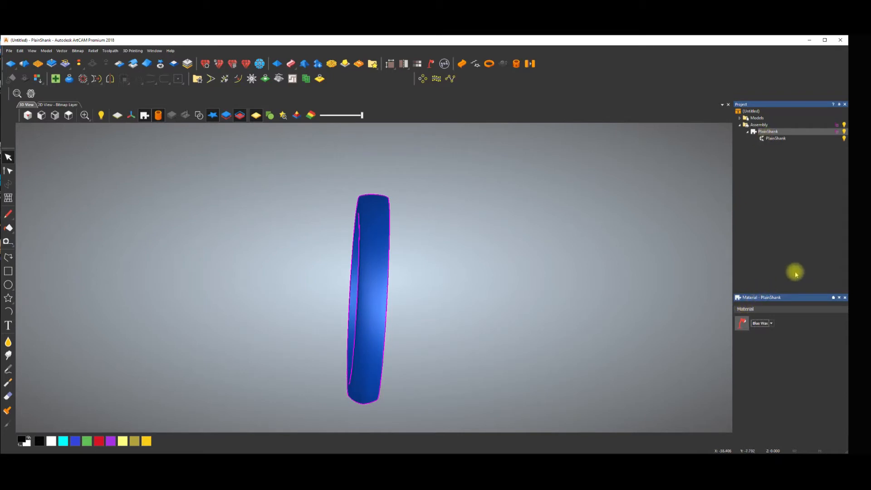
Step: Move the PlainShank mesh about 6 mm along the X axis, away from the original model
{"action": "left_click", "coordinate": [834, 298]}
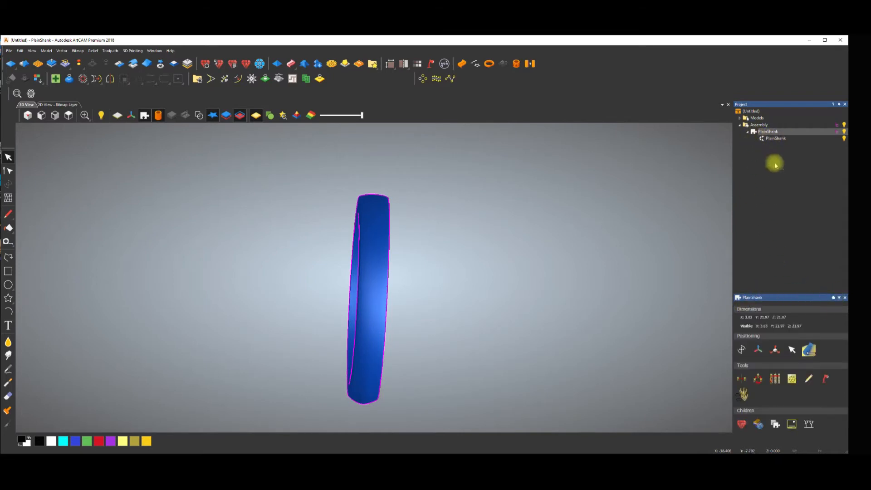
{"action": "left_click", "coordinate": [741, 350]}
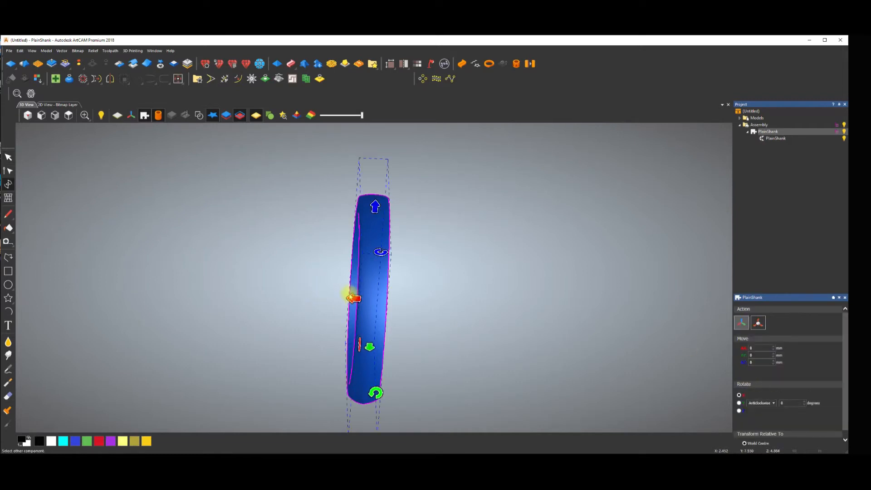
{"action": "left_click_drag", "start_coordinate": [352, 298], "coordinate": [296, 295]}
Step: Display the model's front relief beside the moved mesh, with the vectors hidden
{"action": "left_click", "coordinate": [225, 115]}
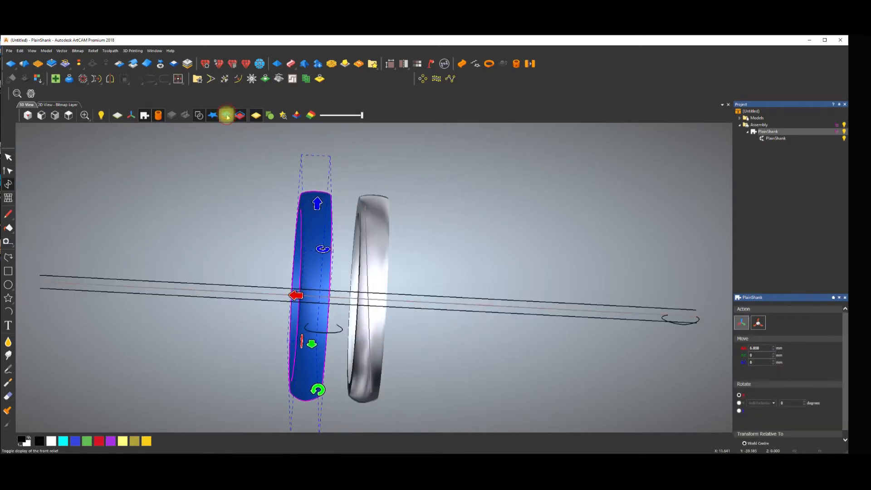
{"action": "left_click", "coordinate": [429, 213]}
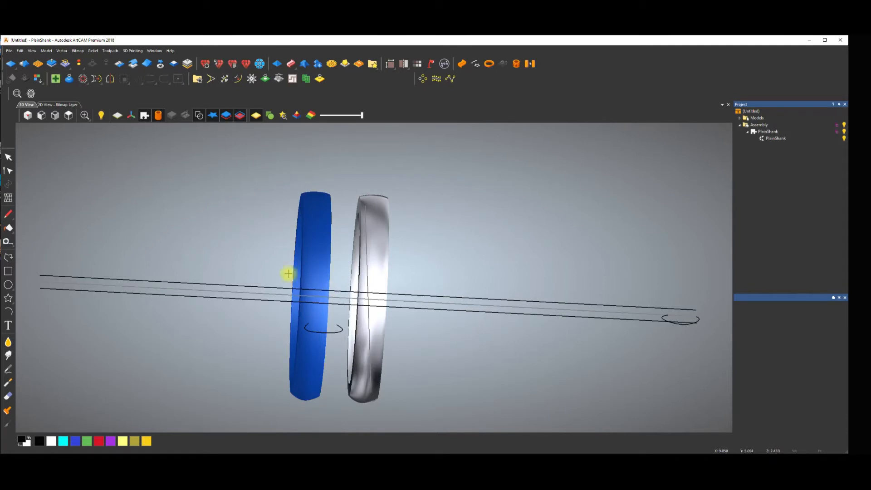
{"action": "key", "text": "Escape"}
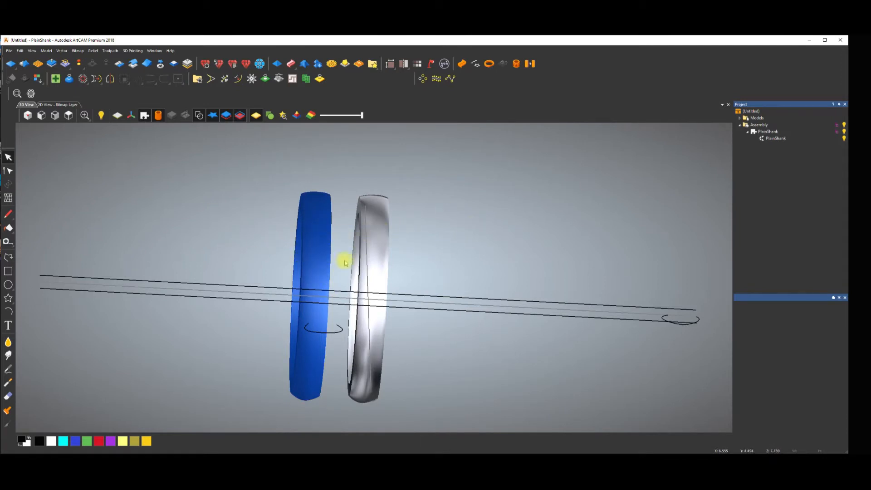
{"action": "key", "text": "space"}
{"action": "left_click_drag", "start_coordinate": [517, 363], "coordinate": [381, 293]}
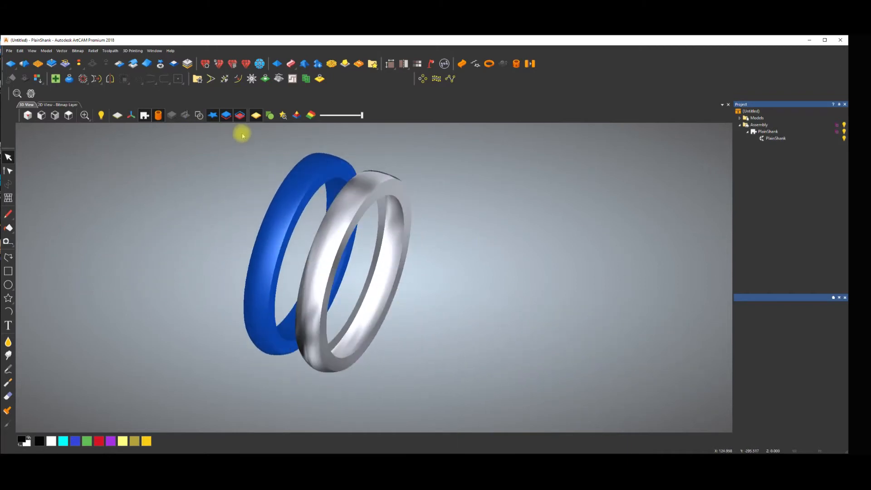
Step: Add a Diamond gem named Brilliant to the assembly, with width and height both 1.5
{"action": "left_click", "coordinate": [757, 125]}
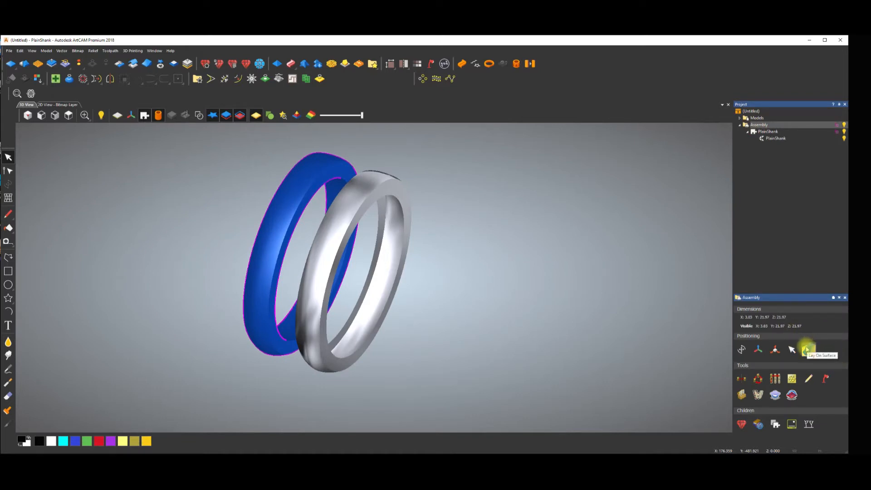
{"action": "left_click", "coordinate": [808, 350]}
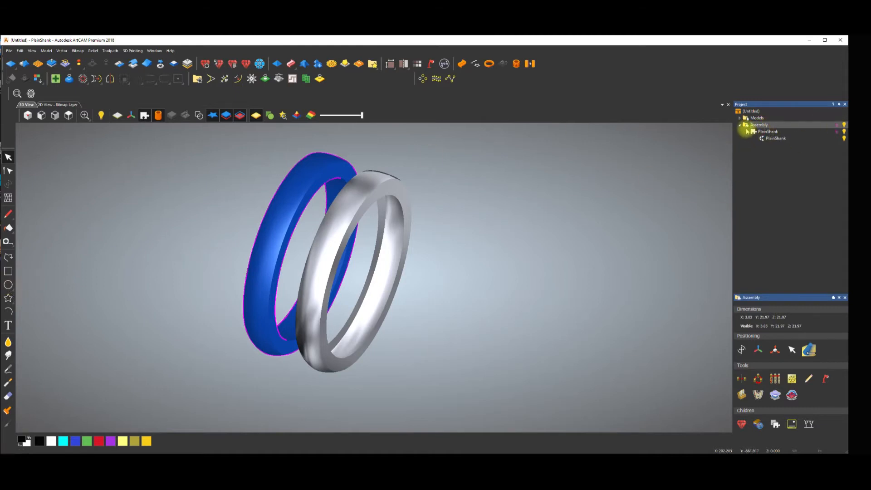
{"action": "left_click", "coordinate": [743, 425]}
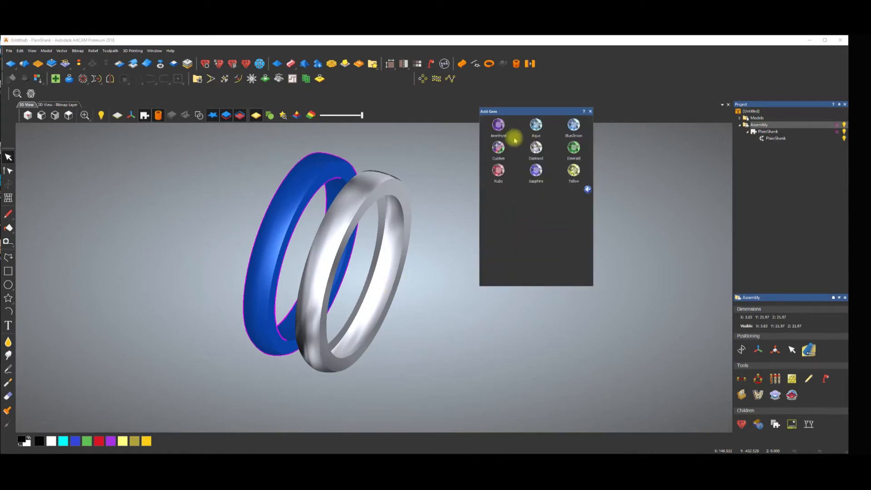
{"action": "left_click", "coordinate": [535, 148]}
{"action": "double_click", "coordinate": [531, 132]}
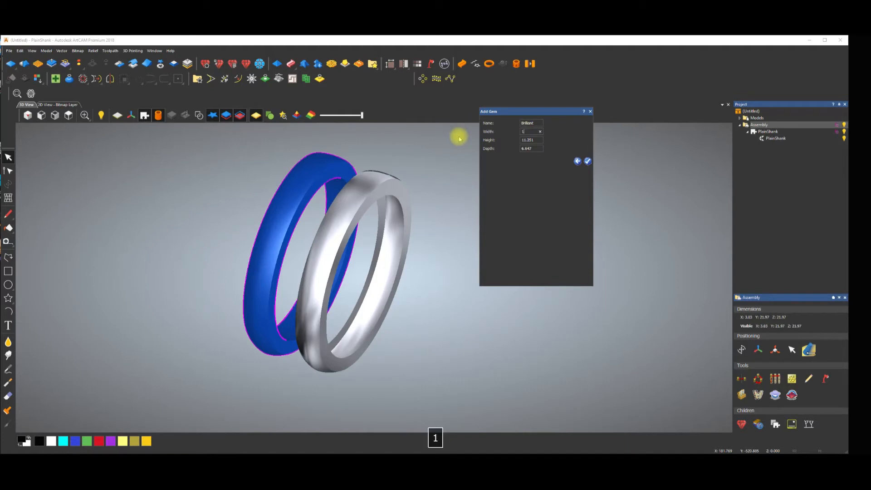
{"action": "key", "text": "BackSpace"}
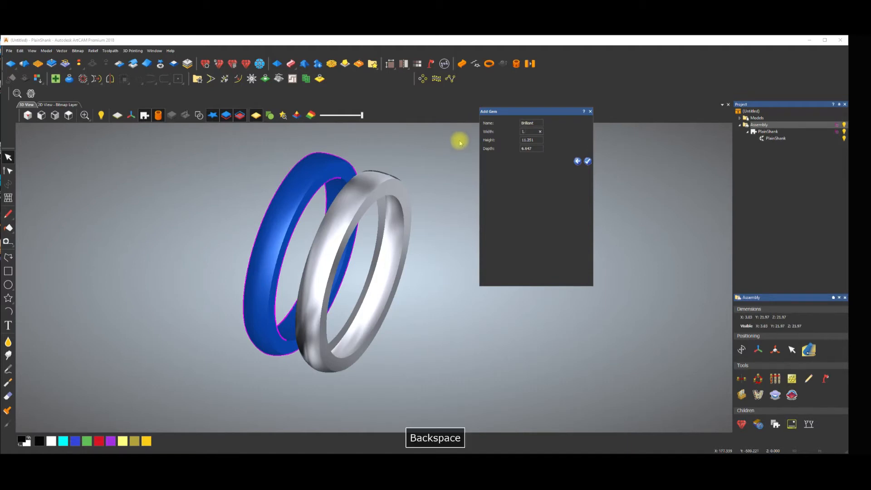
{"action": "type", "text": "5"}
{"action": "double_click", "coordinate": [534, 139]}
{"action": "type", "text": "1.5"}
{"action": "key", "text": "Tab"}
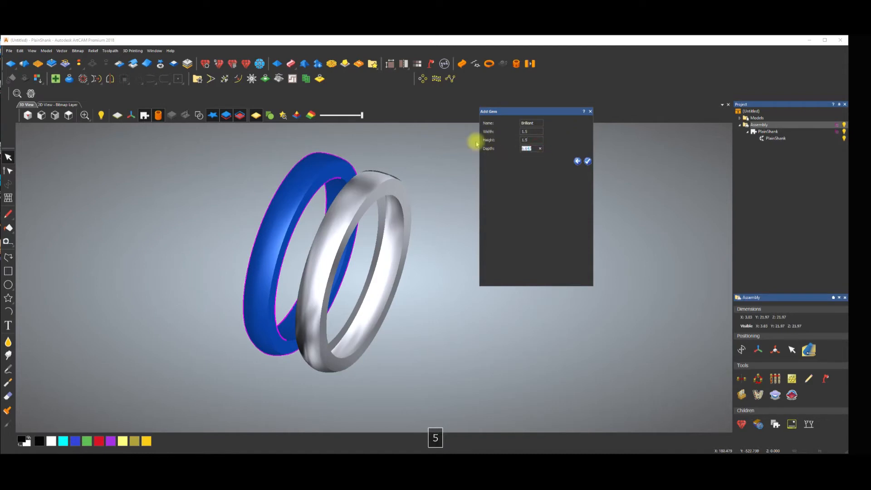
{"action": "left_click", "coordinate": [587, 161]}
{"action": "key", "text": "space"}
{"action": "left_click_drag", "start_coordinate": [383, 259], "coordinate": [107, 256]}
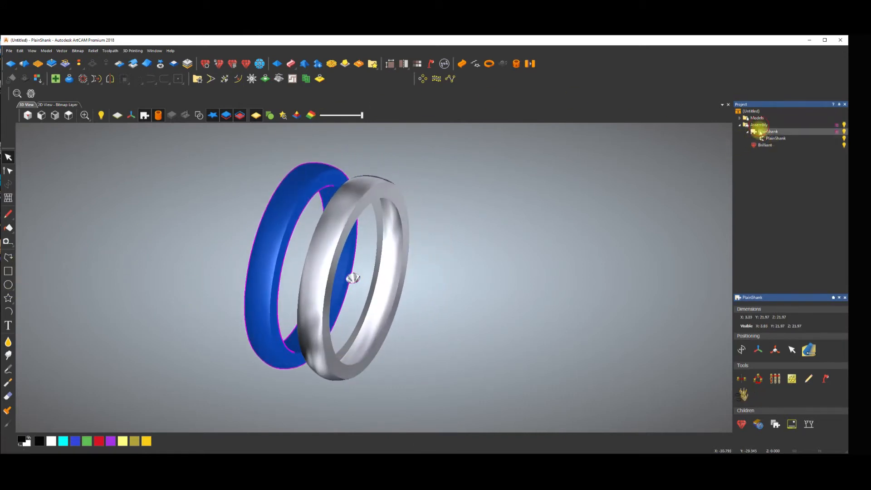
Step: Import the 3 mm sphere from the Primitives component library into the assembly as bead 3mm, with a custom sphere diameter
{"action": "left_click", "coordinate": [758, 424]}
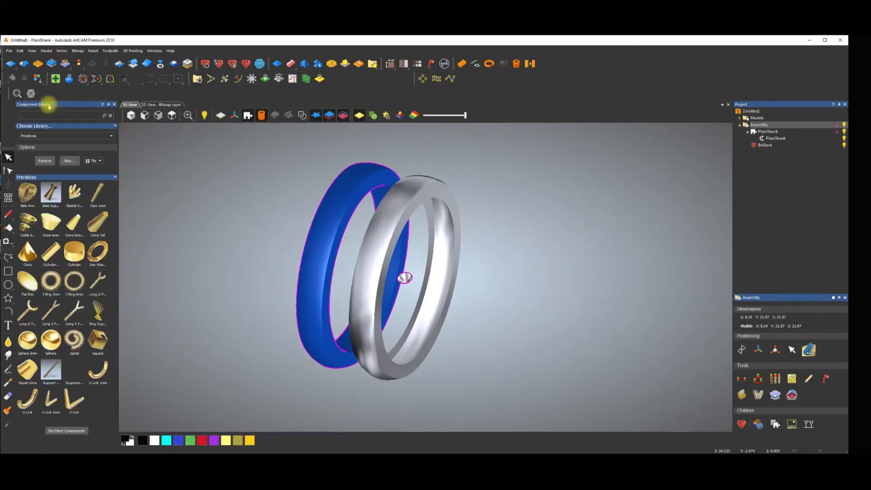
{"action": "left_click", "coordinate": [31, 135]}
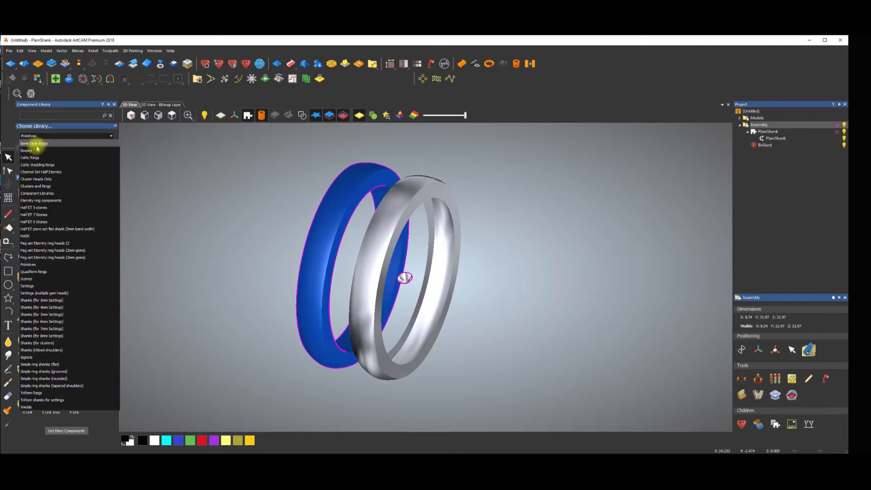
{"action": "left_click", "coordinate": [148, 193]}
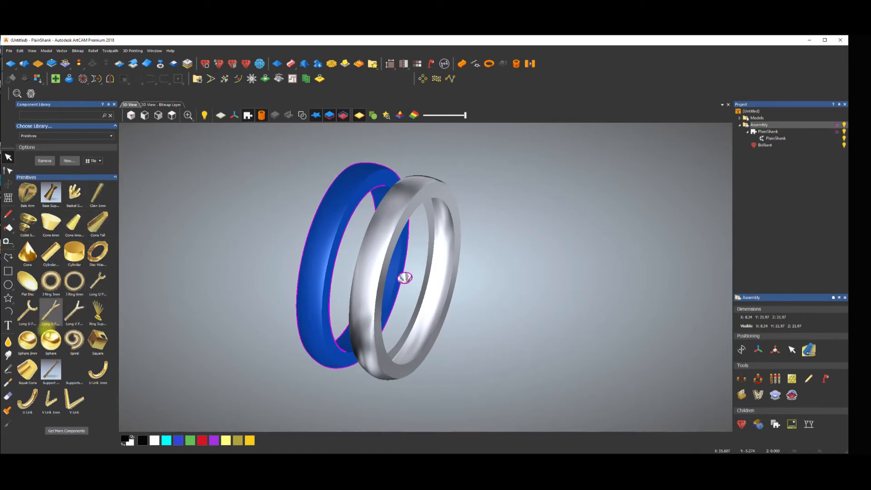
{"action": "double_click", "coordinate": [28, 343]}
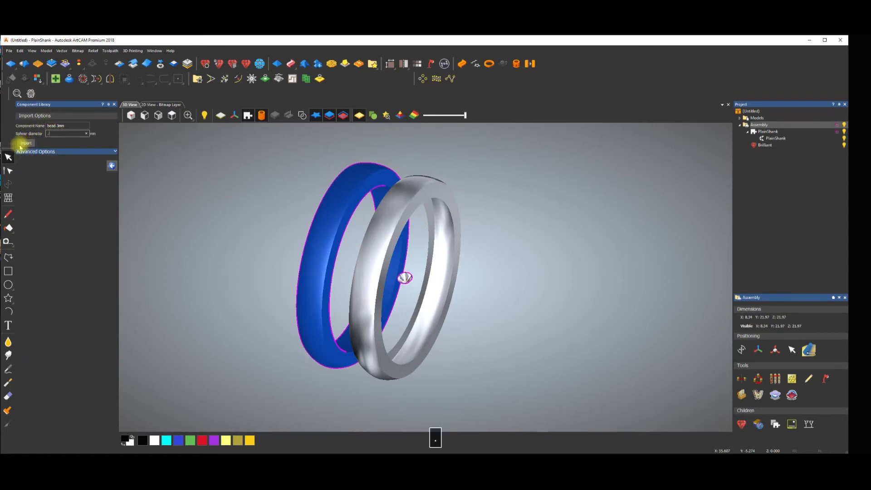
{"action": "left_click", "coordinate": [26, 143]}
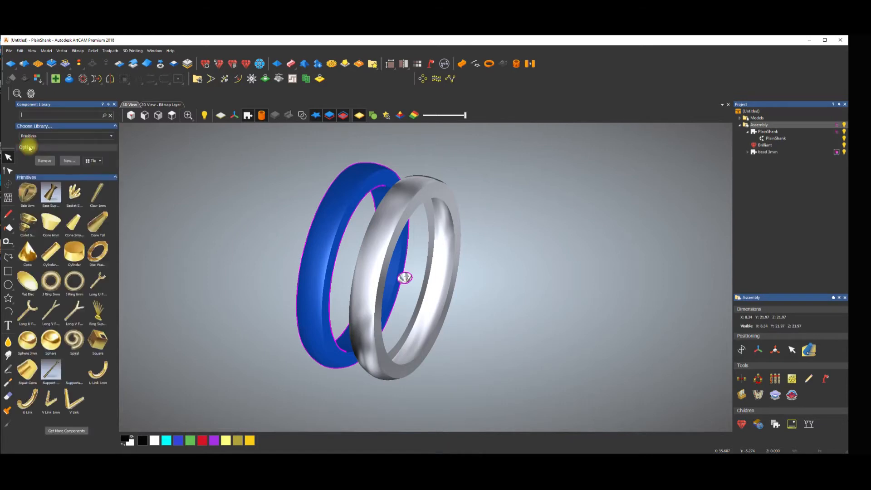
{"action": "scroll", "coordinate": [404, 268], "scroll_direction": "down", "scroll_amount": 3}
{"action": "scroll", "coordinate": [409, 268], "scroll_direction": "up", "scroll_amount": 1}
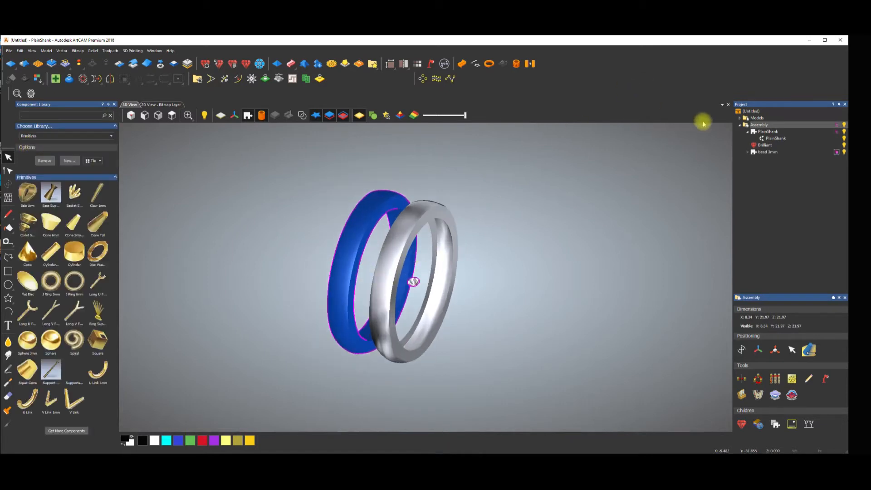
Step: Move the imported bead along the X axis so it sits beside the diamond gem
{"action": "left_click", "coordinate": [761, 154]}
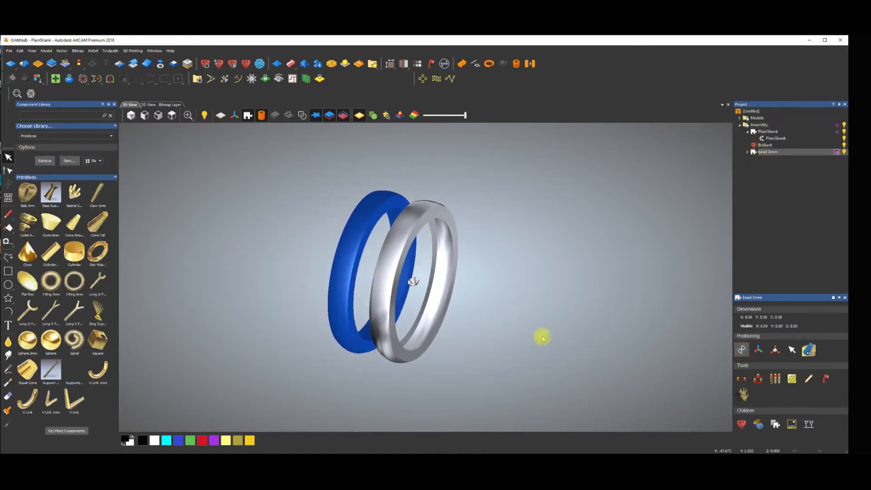
{"action": "scroll", "coordinate": [413, 280], "scroll_direction": "up", "scroll_amount": 5}
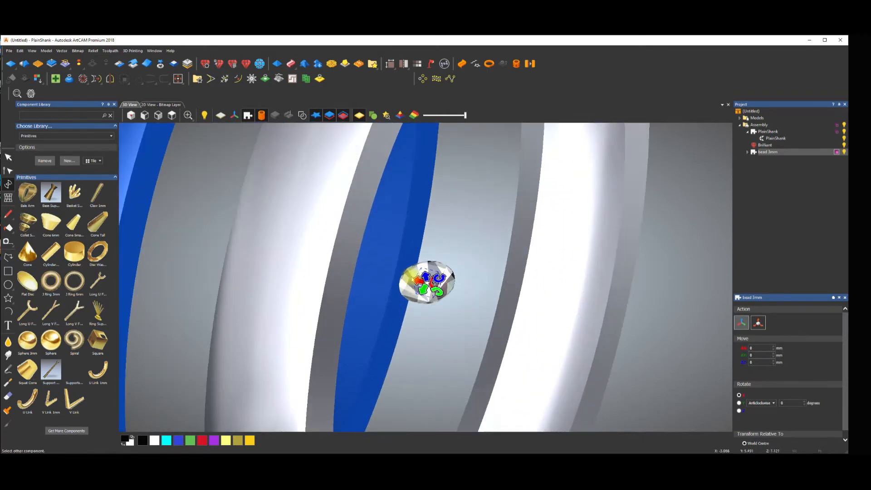
{"action": "left_click_drag", "start_coordinate": [418, 280], "coordinate": [473, 294]}
{"action": "left_click", "coordinate": [480, 232]}
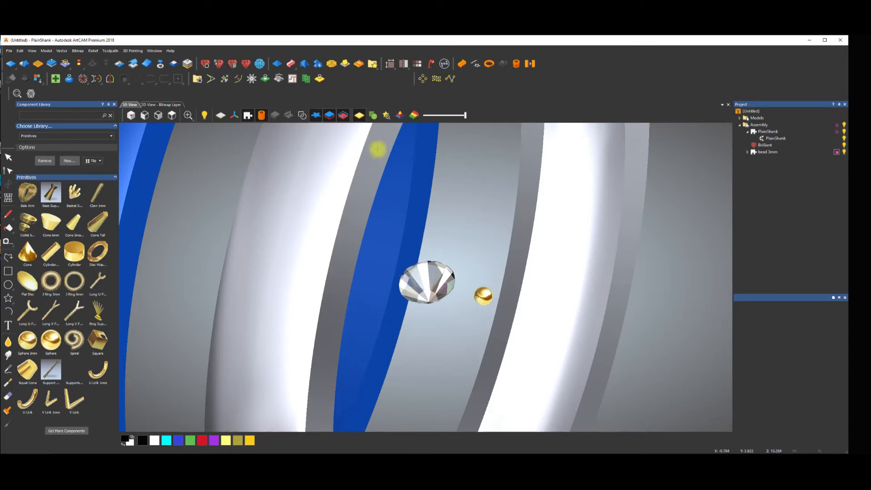
{"action": "key", "text": "Escape"}
{"action": "scroll", "coordinate": [519, 274], "scroll_direction": "down", "scroll_amount": 5}
{"action": "key", "text": "space"}
{"action": "left_click_drag", "start_coordinate": [472, 307], "coordinate": [391, 312]}
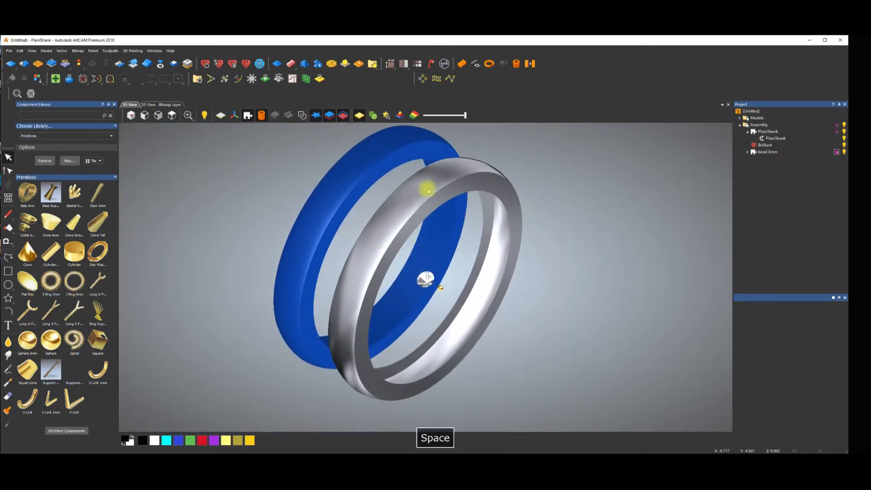
Step: Draw a circle about 1.7 mm in diameter on the shank strip in 2D, just beside the vertical centre line
{"action": "left_click", "coordinate": [166, 105]}
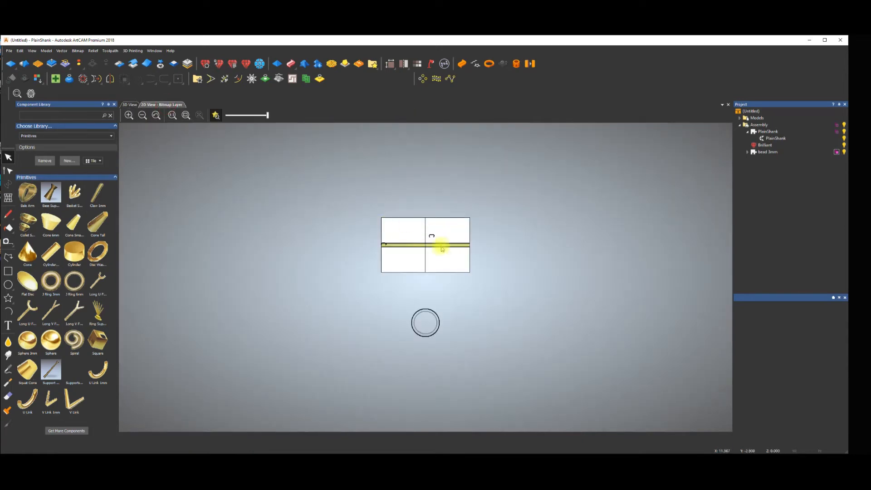
{"action": "scroll", "coordinate": [442, 251], "scroll_direction": "up", "scroll_amount": 5}
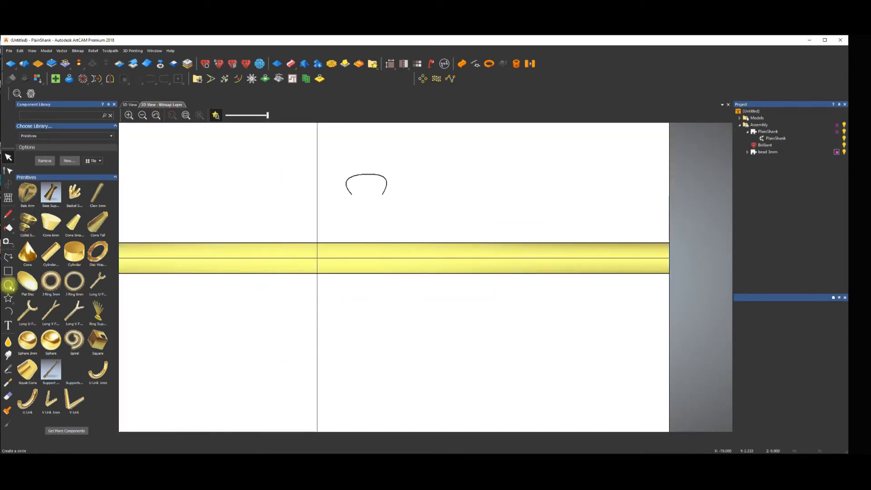
{"action": "left_click", "coordinate": [8, 285]}
{"action": "right_click", "coordinate": [347, 217]}
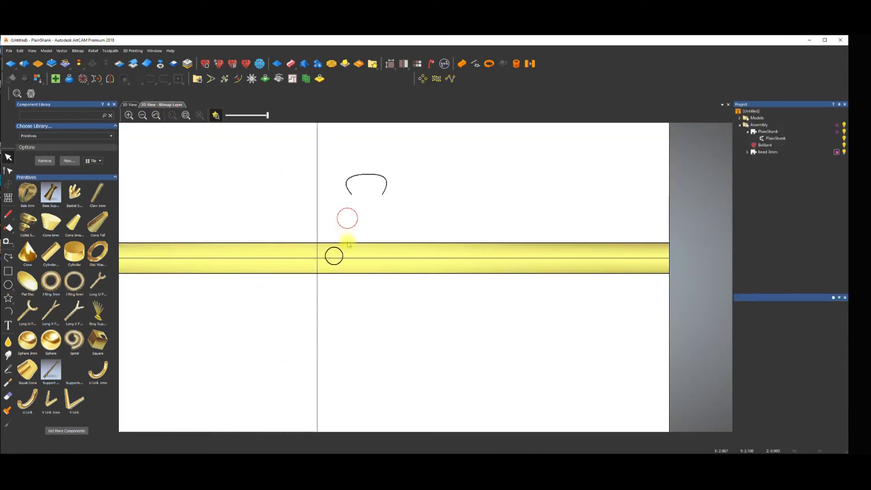
{"action": "left_click", "coordinate": [342, 255]}
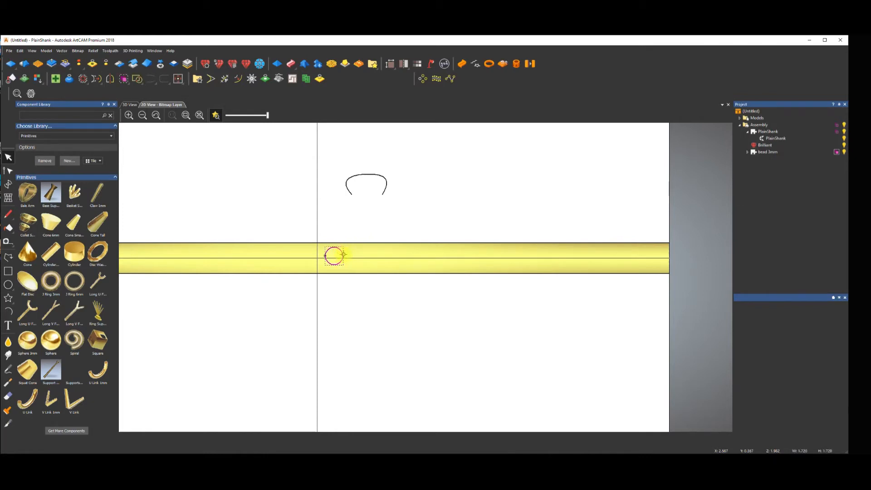
Step: Copy the circle twice across the vertical centre line, keeping the copies aligned in a row on the shank strip
{"action": "left_click", "coordinate": [344, 255]}
{"action": "left_click_drag", "start_coordinate": [313, 261], "coordinate": [320, 262]}
{"action": "left_click", "coordinate": [335, 254]}
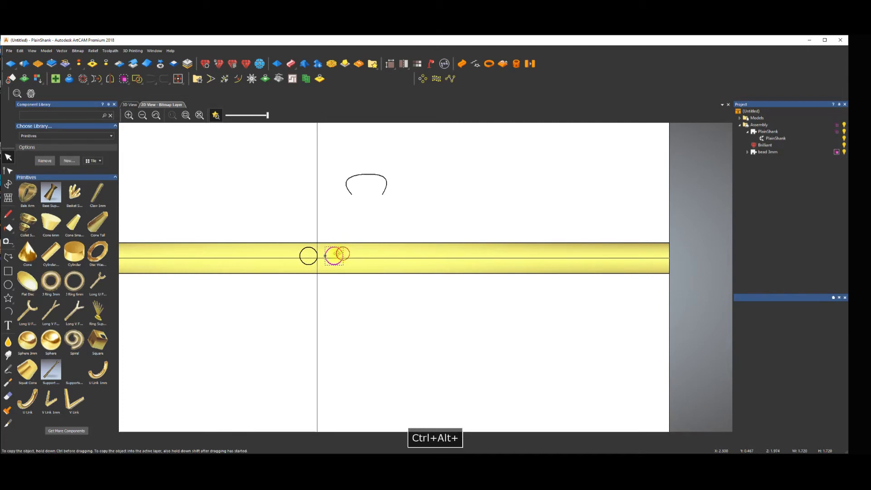
{"action": "left_click_drag", "start_coordinate": [303, 256], "coordinate": [289, 256], "text": "ctrl"}
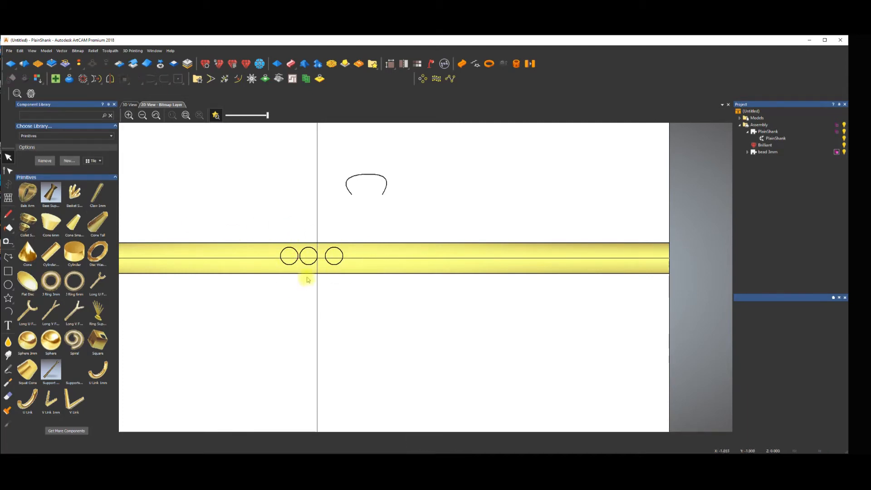
Step: Display the circle vectors in the 3D view together with the rings, gem and bead
{"action": "left_click", "coordinate": [129, 104]}
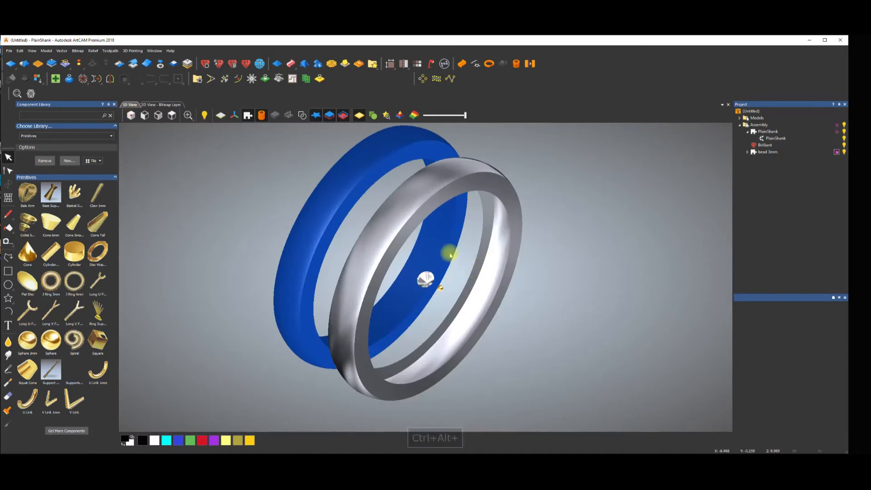
{"action": "scroll", "coordinate": [443, 243], "scroll_direction": "up", "scroll_amount": 3}
{"action": "scroll", "coordinate": [437, 235], "scroll_direction": "down", "scroll_amount": 3}
{"action": "key", "text": "ctrl+alt+v"}
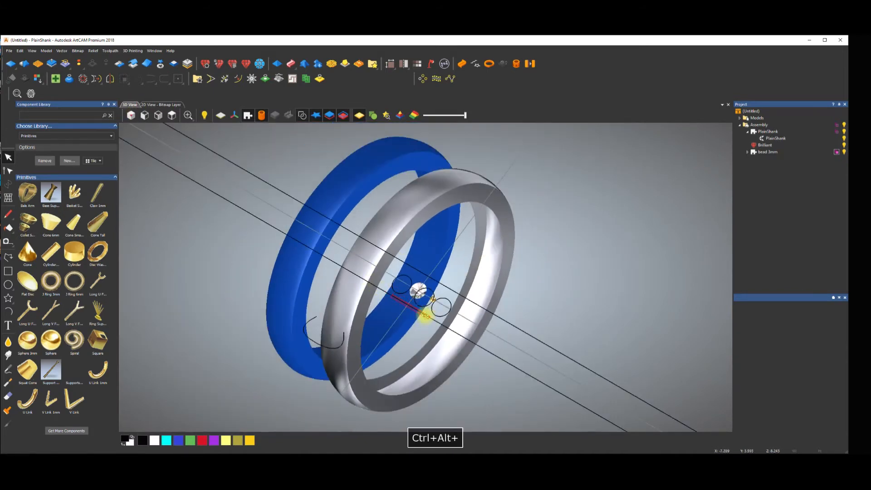
Step: Hide the circle vectors in the 3D view, leaving only the rings, gem and bead displayed
{"action": "left_click", "coordinate": [423, 314]}
{"action": "left_click", "coordinate": [302, 115]}
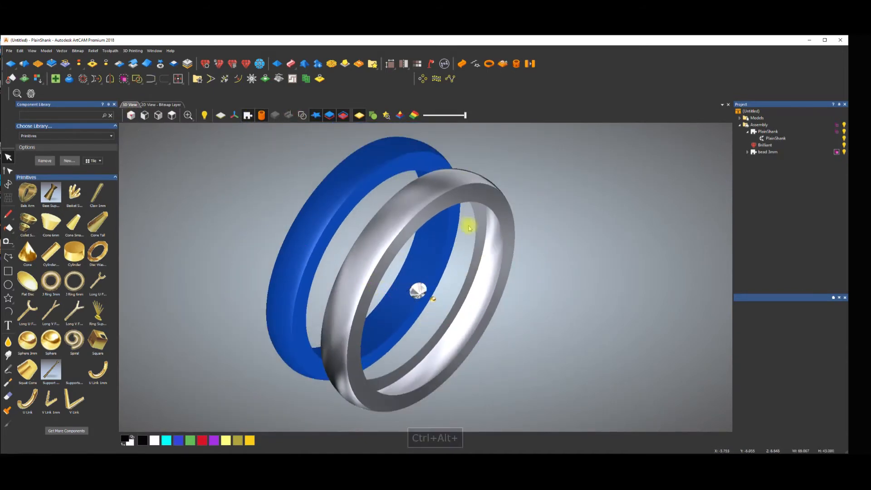
{"action": "key", "text": "ctrl+alt+space"}
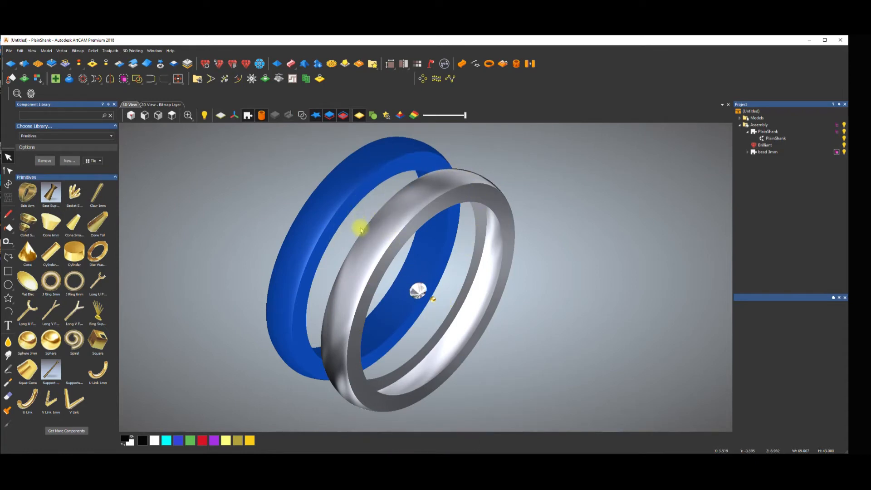
{"action": "scroll", "coordinate": [363, 230], "scroll_direction": "up", "scroll_amount": 1}
{"action": "scroll", "coordinate": [362, 230], "scroll_direction": "down", "scroll_amount": 1}
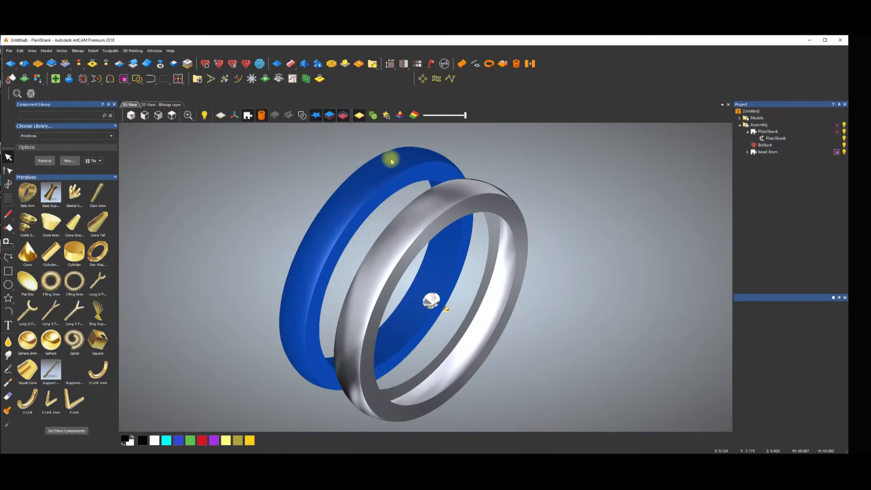
{"action": "left_click_drag", "start_coordinate": [578, 227], "coordinate": [468, 238], "text": "ctrl+alt"}
{"action": "scroll", "coordinate": [402, 316], "scroll_direction": "up", "scroll_amount": 2}
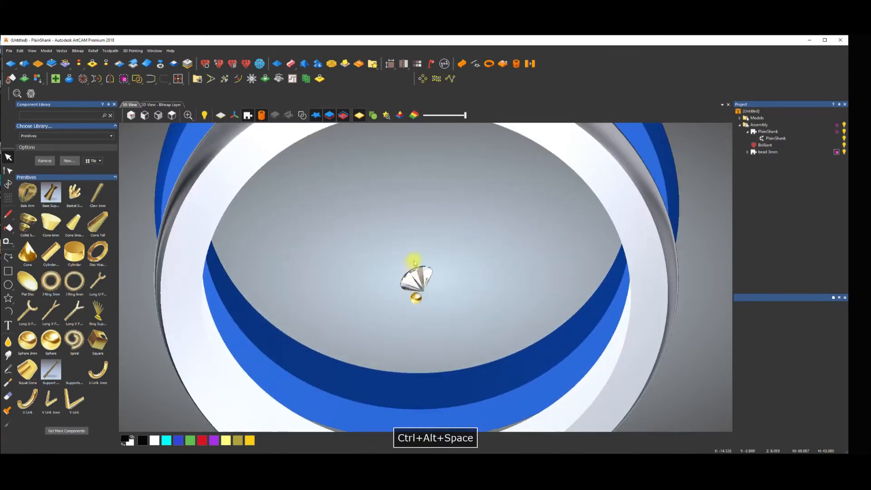
{"action": "scroll", "coordinate": [414, 263], "scroll_direction": "up", "scroll_amount": 1}
{"action": "scroll", "coordinate": [443, 258], "scroll_direction": "down", "scroll_amount": 2}
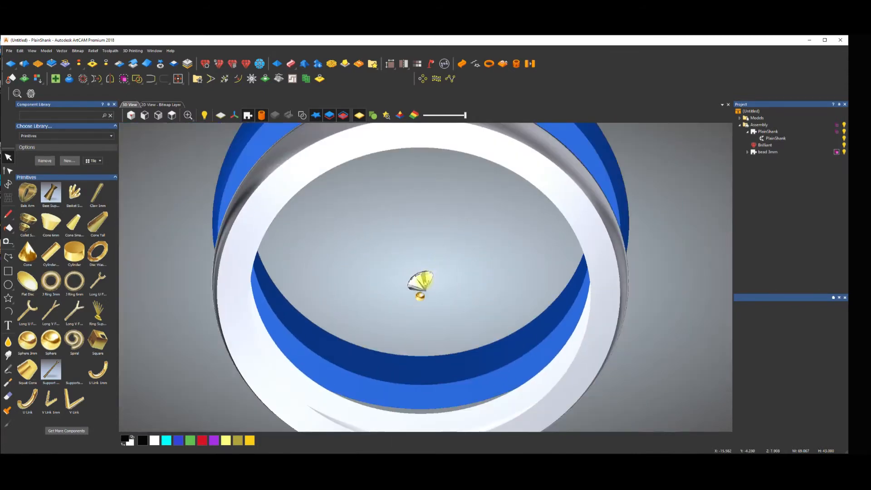
Step: Turn on surface positioning for the Brilliant gem and lay a copy of it on the edge of the silver shank
{"action": "left_click", "coordinate": [770, 146]}
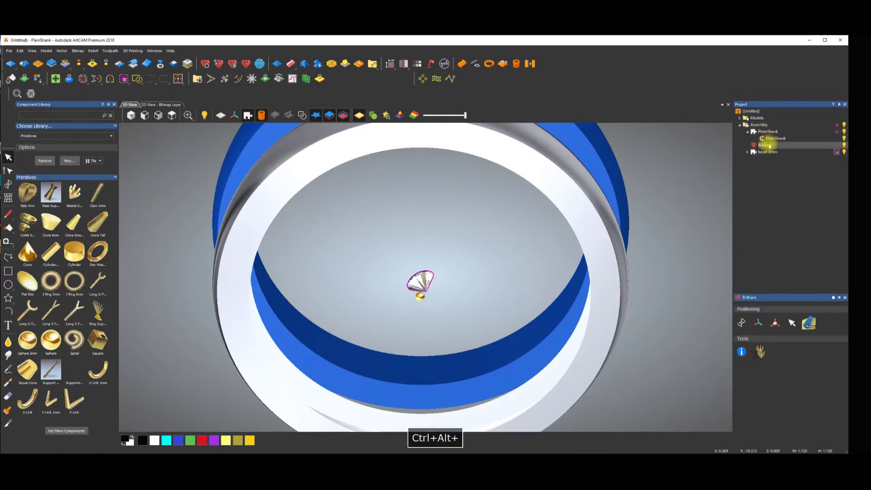
{"action": "left_click", "coordinate": [808, 323]}
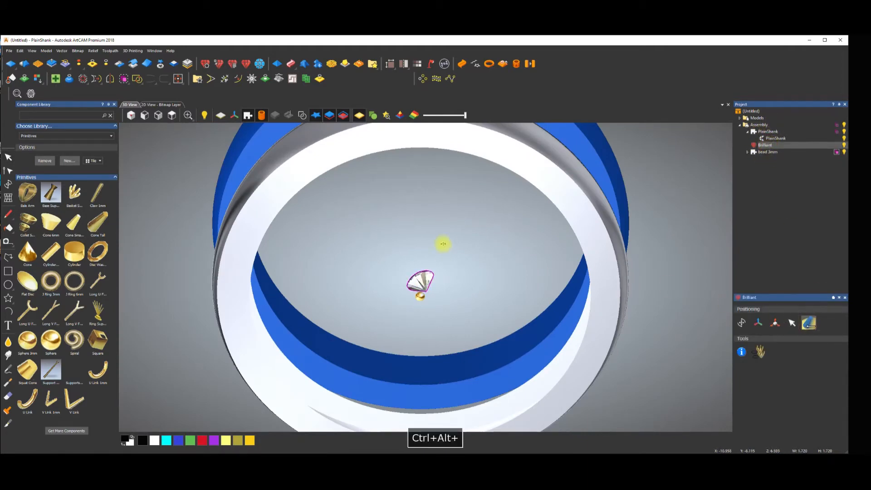
{"action": "left_click_drag", "start_coordinate": [425, 279], "coordinate": [327, 189], "text": "ctrl+alt"}
{"action": "middle_click_drag", "start_coordinate": [326, 190], "coordinate": [348, 217]}
{"action": "scroll", "coordinate": [373, 303], "scroll_direction": "down", "scroll_amount": 2}
{"action": "key", "text": "ctrl+alt+space"}
{"action": "left_click_drag", "start_coordinate": [384, 303], "coordinate": [428, 255]}
{"action": "left_click_drag", "start_coordinate": [506, 288], "coordinate": [506, 304]}
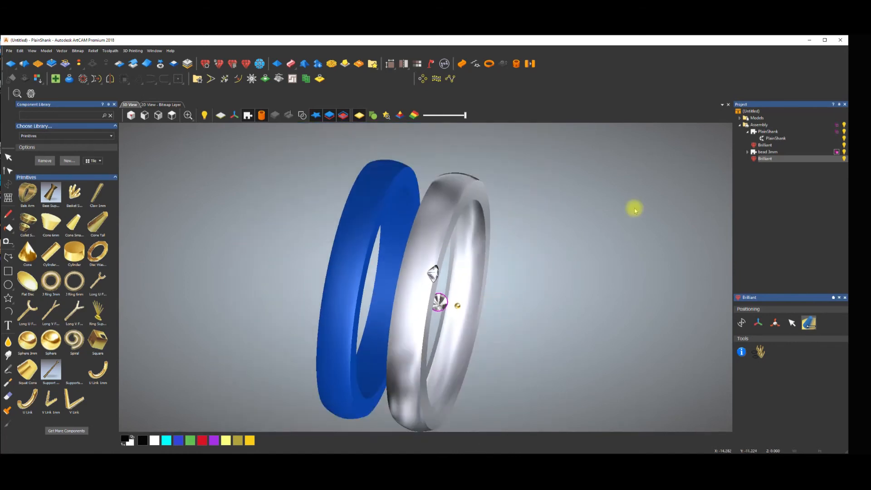
{"action": "key", "text": "ctrl+alt+F2"}
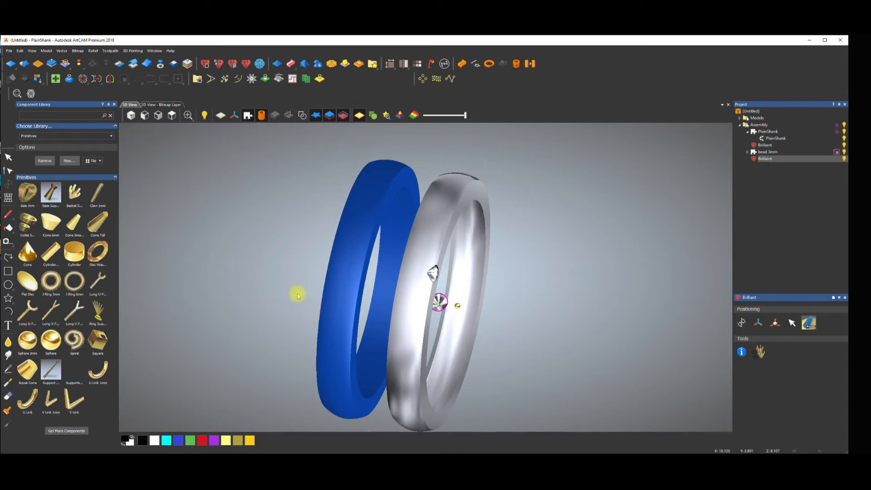
{"action": "key", "text": "ctrl+alt+F1"}
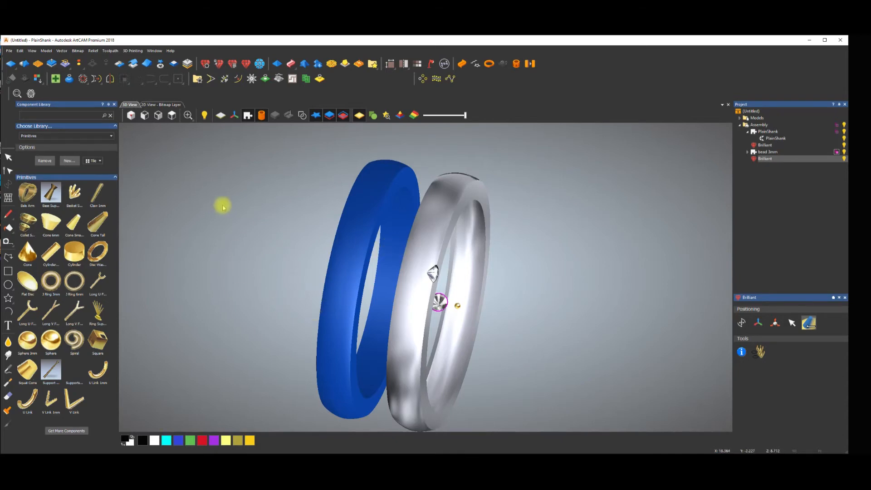
Step: Lay copies of the brilliant gem one after another in a row along the outer surface of the silver shank
{"action": "scroll", "coordinate": [436, 278], "scroll_direction": "up", "scroll_amount": 3}
{"action": "scroll", "coordinate": [450, 296], "scroll_direction": "down", "scroll_amount": 4}
{"action": "key", "text": "ctrl+alt+space"}
{"action": "left_click_drag", "start_coordinate": [449, 325], "coordinate": [462, 257]}
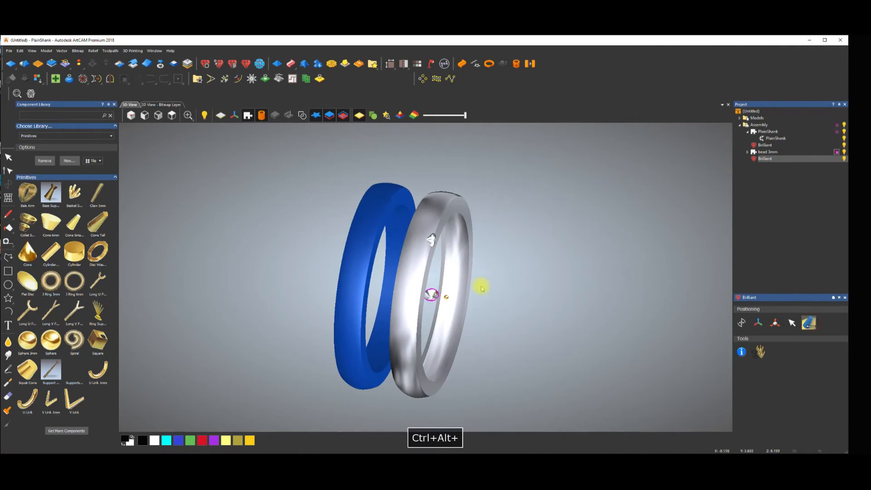
{"action": "left_click_drag", "start_coordinate": [438, 245], "coordinate": [411, 279], "text": "ctrl+alt"}
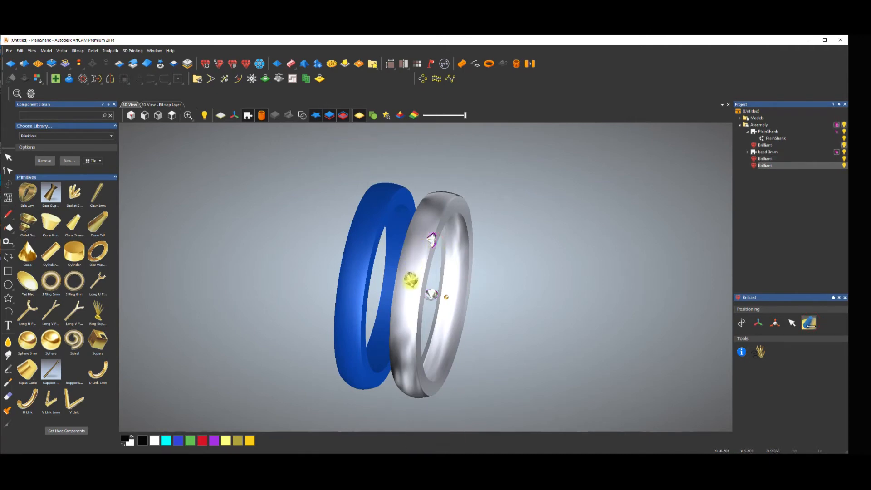
{"action": "scroll", "coordinate": [410, 278], "scroll_direction": "up", "scroll_amount": 4}
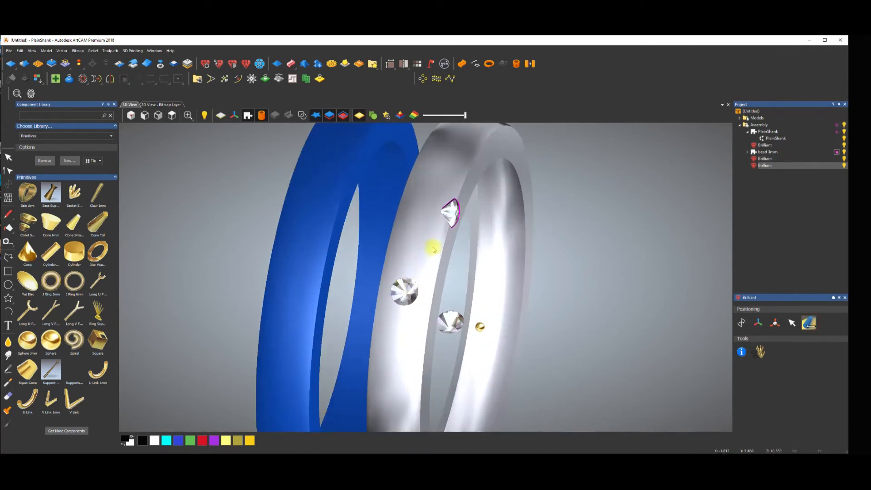
{"action": "left_click", "coordinate": [407, 291], "text": "ctrl+alt"}
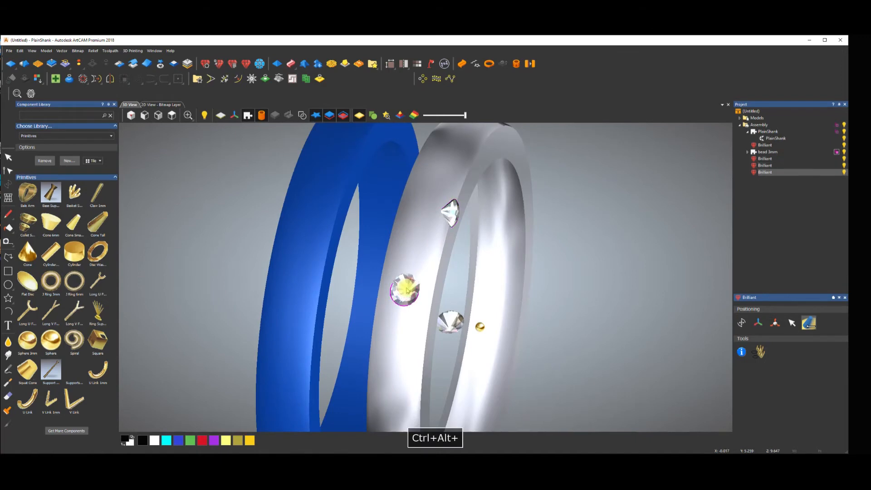
{"action": "left_click", "coordinate": [410, 257], "text": "ctrl+alt"}
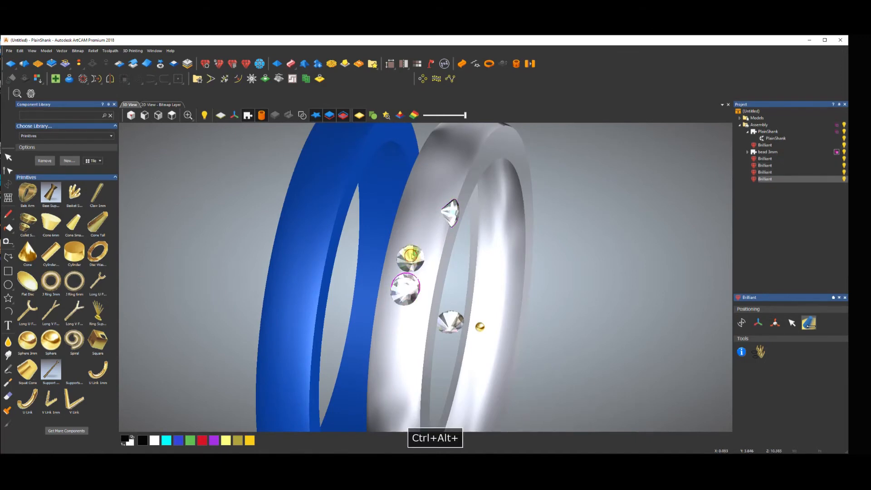
{"action": "left_click", "coordinate": [419, 229], "text": "ctrl+alt"}
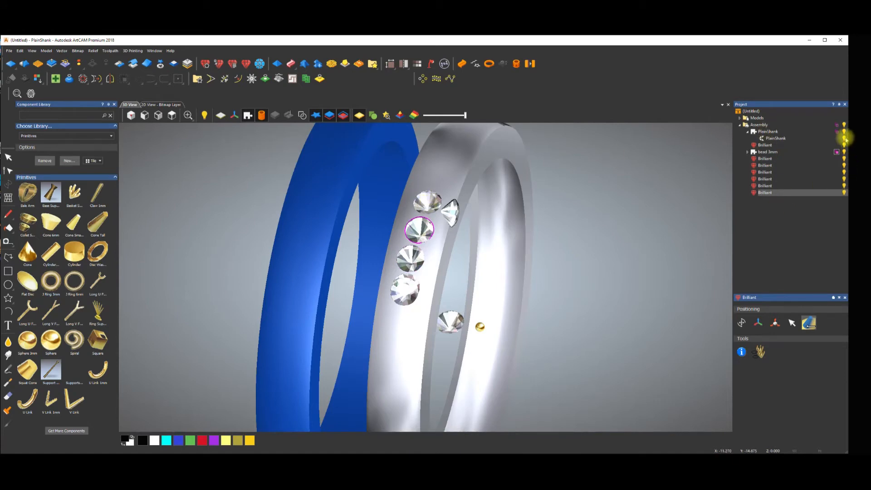
Step: Extend the row with more gem copies around the silver shank, adding one beside the row's end
{"action": "scroll", "coordinate": [456, 261], "scroll_direction": "down", "scroll_amount": 3}
{"action": "scroll", "coordinate": [449, 282], "scroll_direction": "up", "scroll_amount": 2}
{"action": "left_click_drag", "start_coordinate": [552, 331], "coordinate": [379, 332], "text": "ctrl+alt"}
{"action": "left_click_drag", "start_coordinate": [423, 213], "coordinate": [296, 229], "text": "ctrl+alt"}
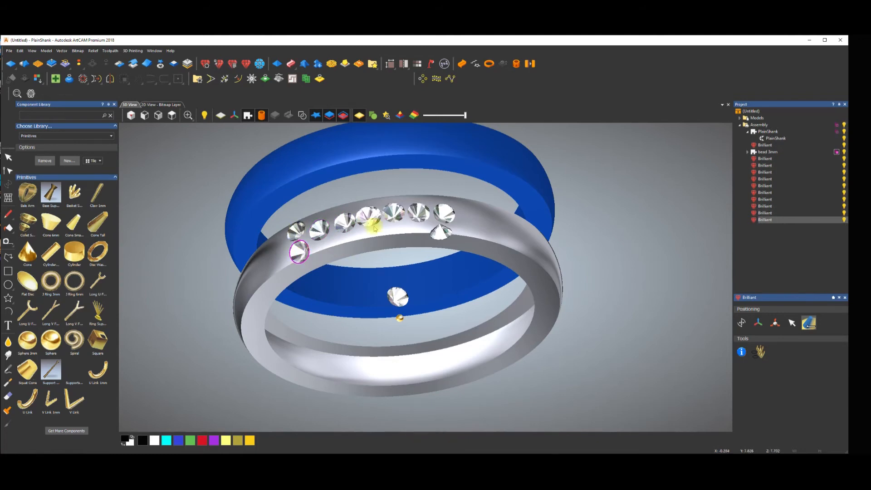
Step: Try to delete the stray gem lying at the shank's edge beside the end of the row
{"action": "scroll", "coordinate": [431, 229], "scroll_direction": "up", "scroll_amount": 2}
{"action": "scroll", "coordinate": [432, 229], "scroll_direction": "down", "scroll_amount": 2}
{"action": "left_click", "coordinate": [441, 254], "text": "ctrl+alt"}
{"action": "key", "text": "Delete"}
{"action": "key", "text": "Escape"}
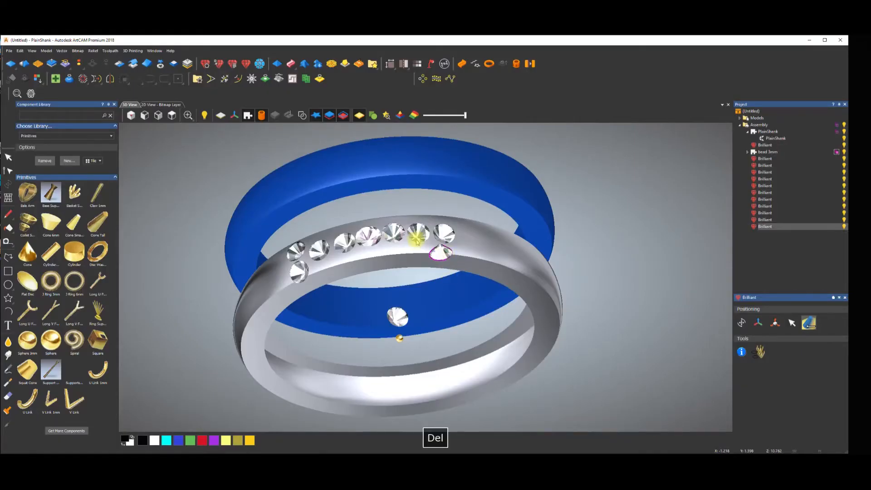
Step: Delete the last Brilliant in the assembly, the duplicate overlapping the stray gem at the shank's edge
{"action": "scroll", "coordinate": [420, 245], "scroll_direction": "up", "scroll_amount": 2}
{"action": "key", "text": "space"}
{"action": "left_click_drag", "start_coordinate": [370, 291], "coordinate": [536, 214]}
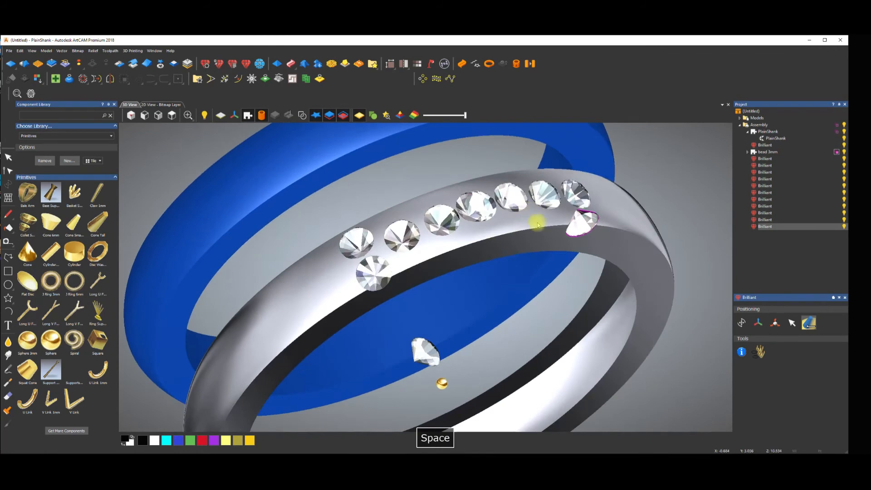
{"action": "scroll", "coordinate": [536, 214], "scroll_direction": "down", "scroll_amount": 2}
{"action": "left_click", "coordinate": [843, 226]}
{"action": "right_click", "coordinate": [784, 227]}
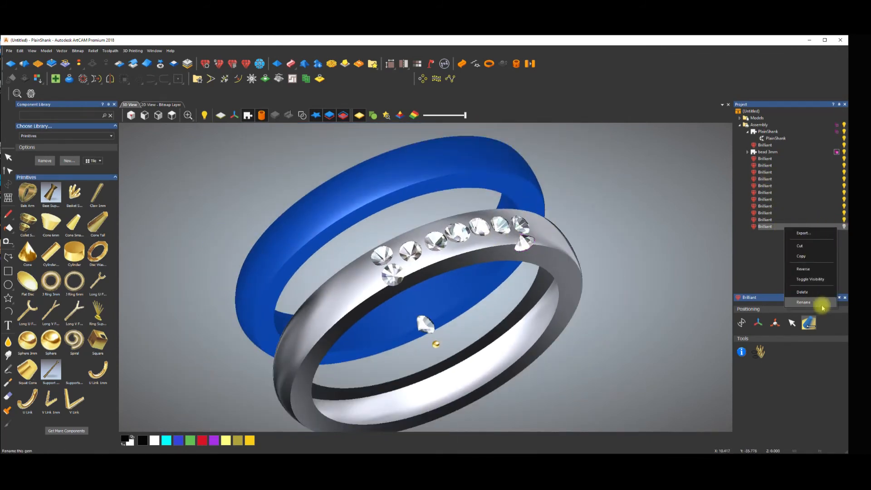
{"action": "left_click", "coordinate": [806, 291]}
{"action": "left_click", "coordinate": [429, 264]}
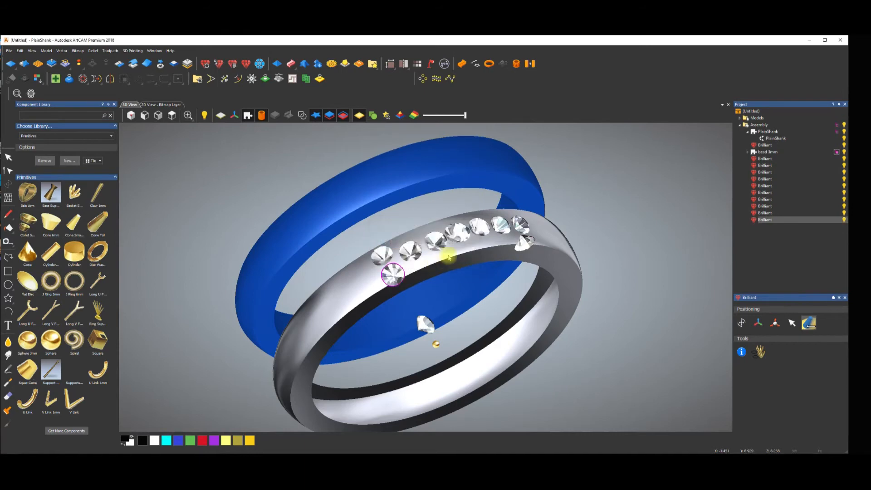
Step: Delete the stray gem at the shank's edge next to the end of the row
{"action": "left_click", "coordinate": [534, 241]}
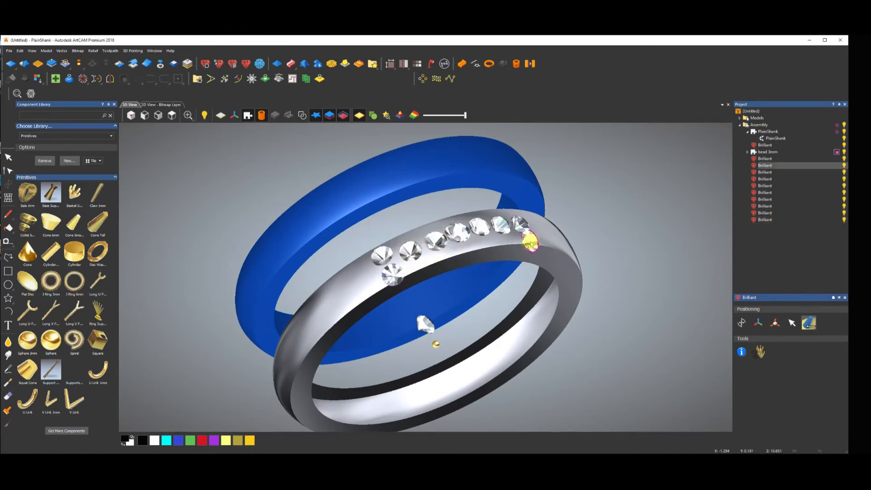
{"action": "right_click", "coordinate": [831, 165]}
{"action": "left_click", "coordinate": [851, 230]}
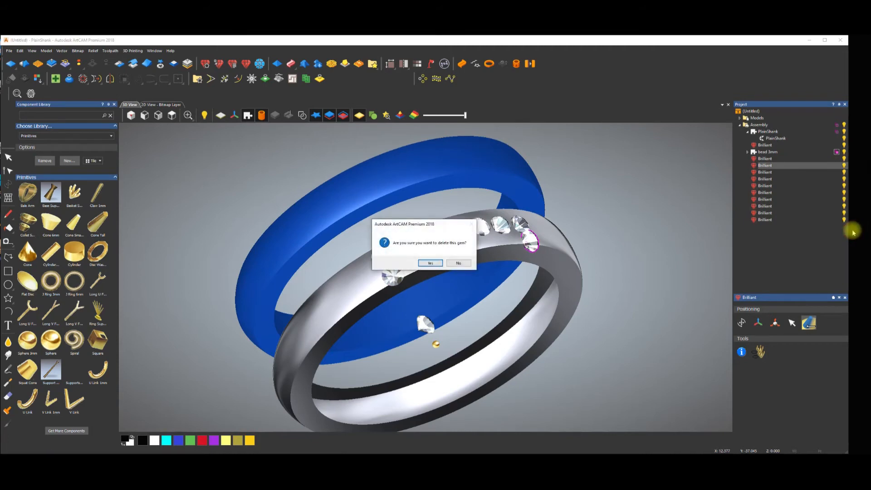
{"action": "left_click", "coordinate": [431, 264]}
{"action": "scroll", "coordinate": [461, 269], "scroll_direction": "up", "scroll_amount": 3}
{"action": "scroll", "coordinate": [426, 276], "scroll_direction": "down", "scroll_amount": 4}
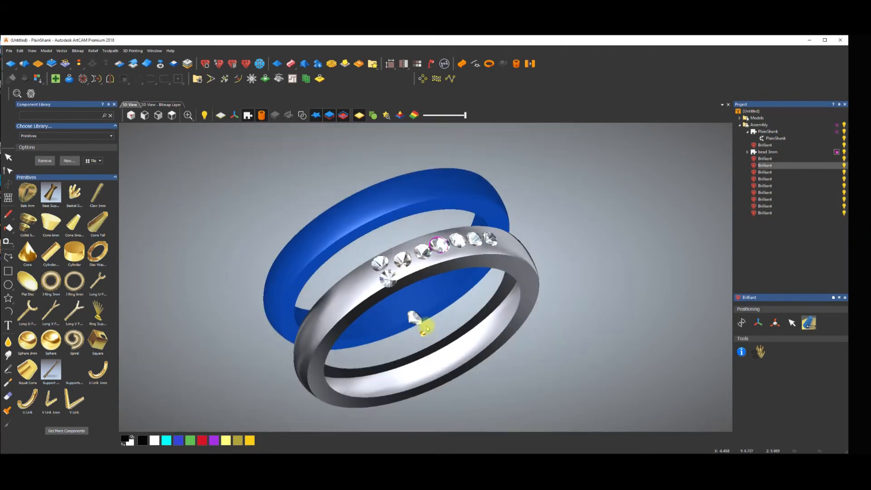
Step: Delete the loose gem next to the bead in the middle of the rings
{"action": "left_click", "coordinate": [412, 322]}
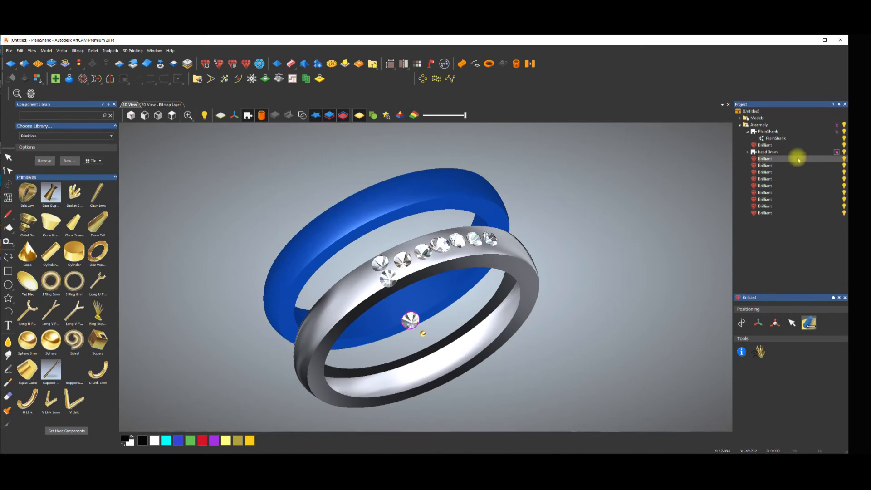
{"action": "right_click", "coordinate": [798, 159]}
{"action": "left_click", "coordinate": [820, 229]}
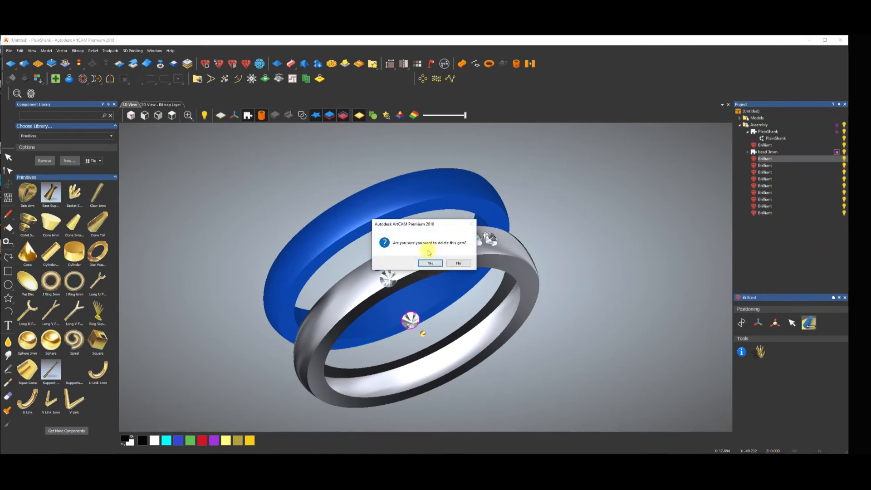
{"action": "left_click", "coordinate": [430, 263]}
Step: Move the overlapping gem in the middle of the row to the row's far end on the silver shank
{"action": "scroll", "coordinate": [431, 281], "scroll_direction": "down", "scroll_amount": 2}
{"action": "key", "text": "space"}
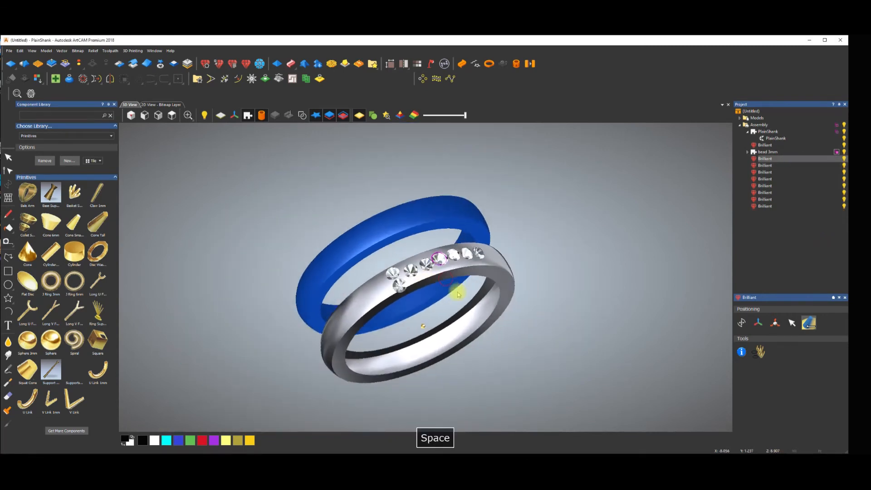
{"action": "left_click_drag", "start_coordinate": [415, 291], "coordinate": [494, 261]}
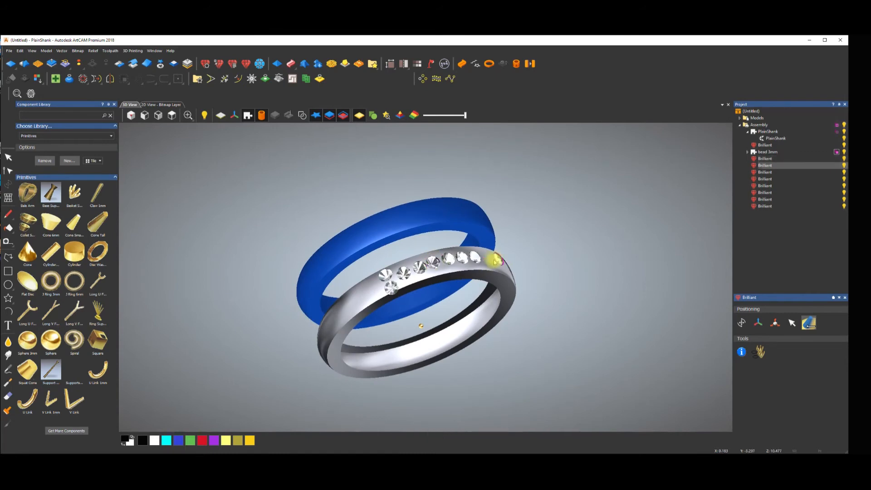
{"action": "scroll", "coordinate": [392, 295], "scroll_direction": "up", "scroll_amount": 2}
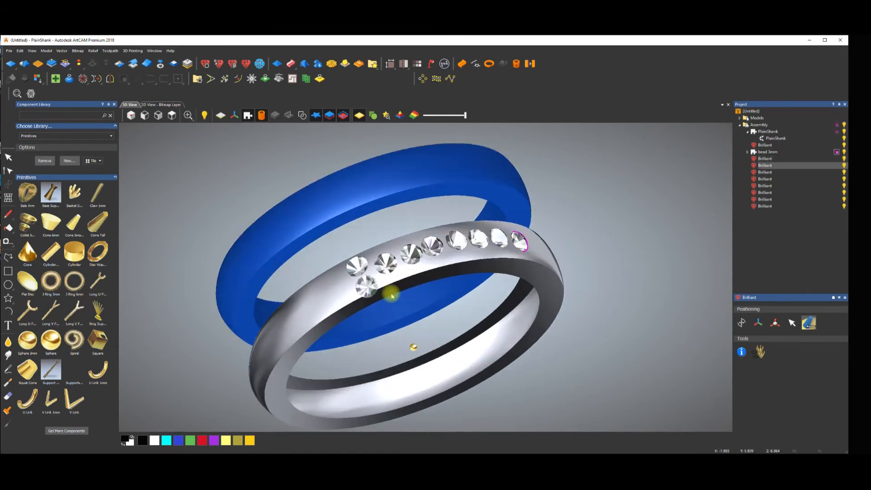
Step: Delete the extra gem below the start of the row and move the first gem into line with the others
{"action": "left_click", "coordinate": [373, 285]}
{"action": "right_click", "coordinate": [796, 206]}
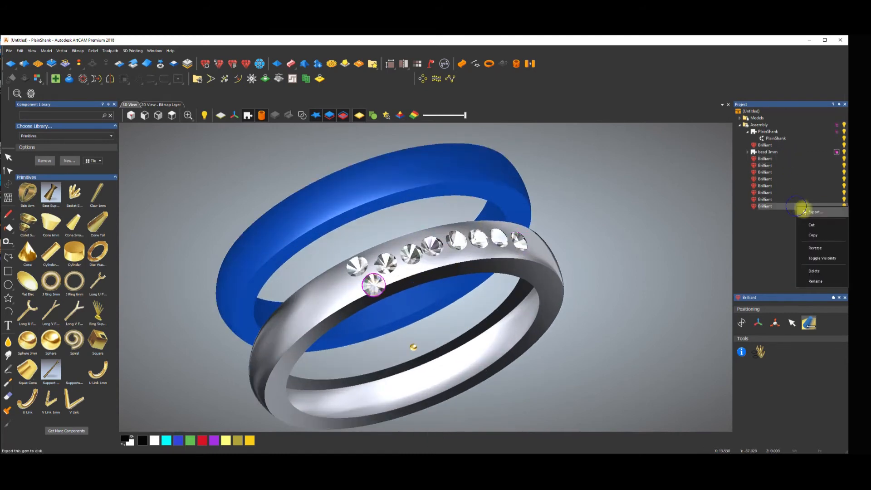
{"action": "left_click", "coordinate": [814, 272]}
{"action": "left_click", "coordinate": [428, 263]}
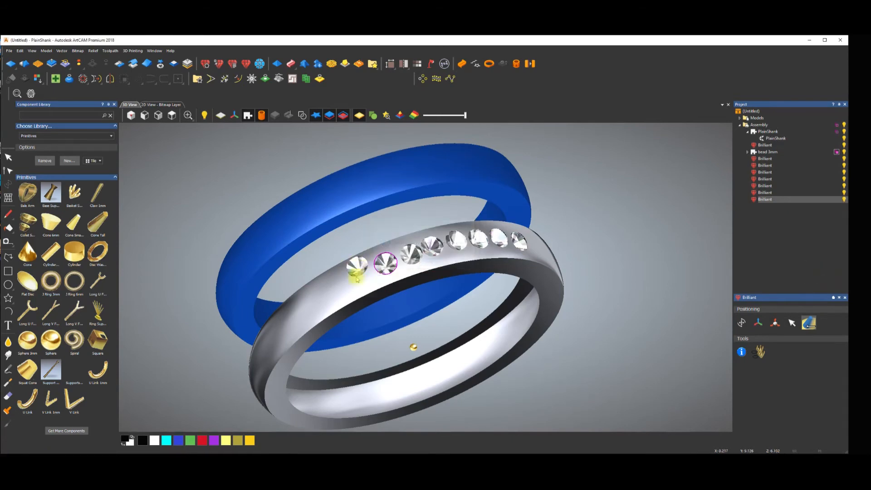
{"action": "mouse_move", "coordinate": [354, 269]}
{"action": "left_mouse_down"}
{"action": "mouse_move", "coordinate": [355, 279]}
{"action": "mouse_move", "coordinate": [356, 264]}
{"action": "mouse_move", "coordinate": [364, 277]}
{"action": "left_mouse_up"}
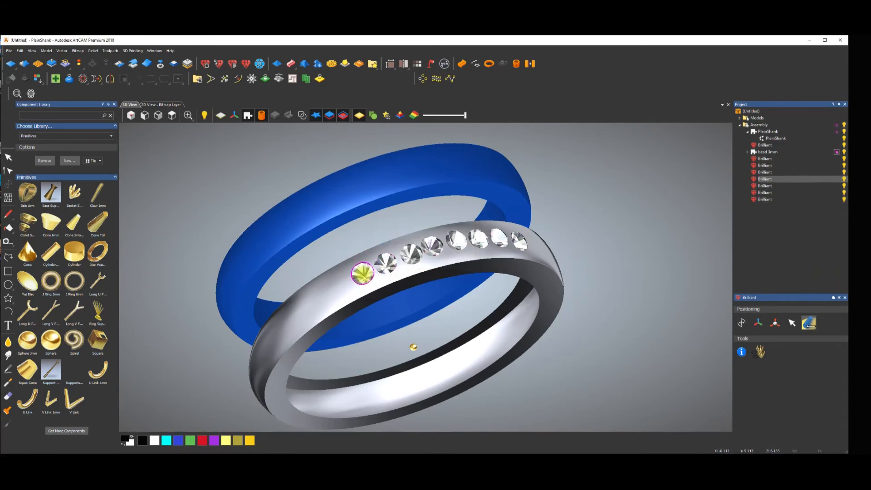
Step: Shift the fourth, fifth and sixth gems slightly along the shank to even out the spacing of the row
{"action": "scroll", "coordinate": [415, 272], "scroll_direction": "down", "scroll_amount": 1}
{"action": "key", "text": "space"}
{"action": "left_click_drag", "start_coordinate": [602, 316], "coordinate": [525, 317]}
{"action": "scroll", "coordinate": [457, 292], "scroll_direction": "up", "scroll_amount": 2}
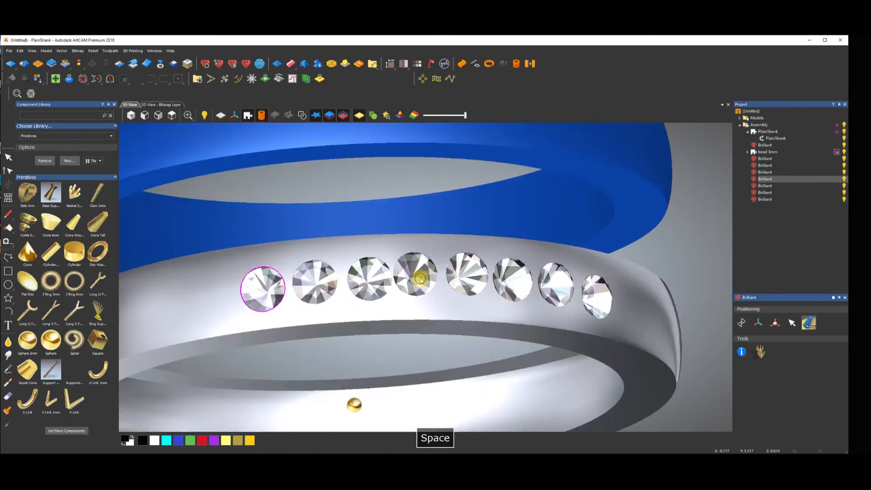
{"action": "left_click", "coordinate": [420, 279]}
{"action": "left_click", "coordinate": [465, 275]}
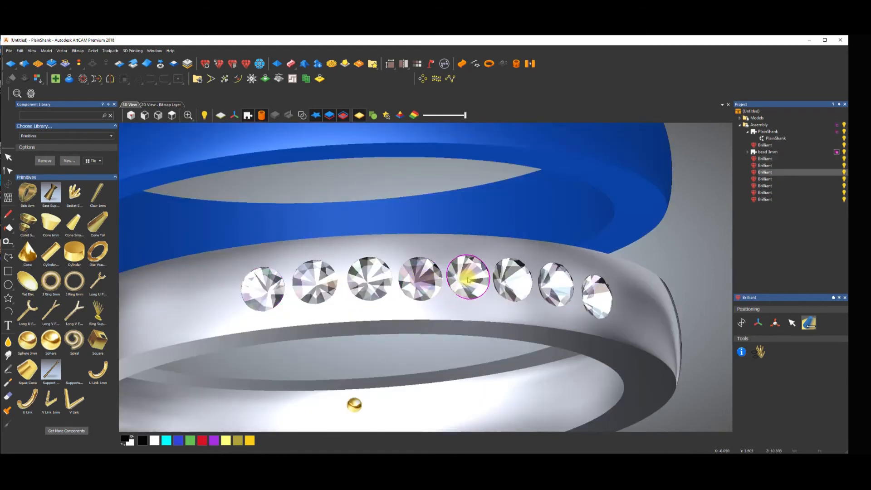
{"action": "left_click", "coordinate": [512, 276]}
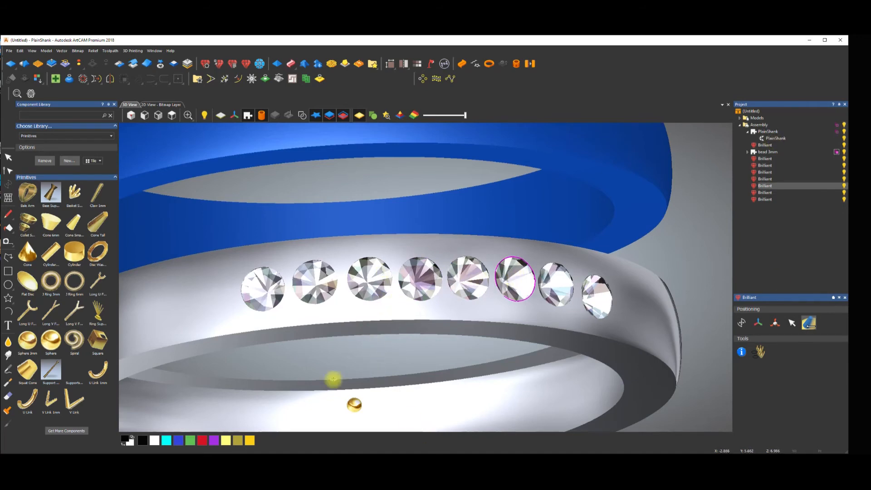
Step: Place the bead on the shank beside the second gem and copy it into pairs on both sides of that gem
{"action": "left_click", "coordinate": [357, 411]}
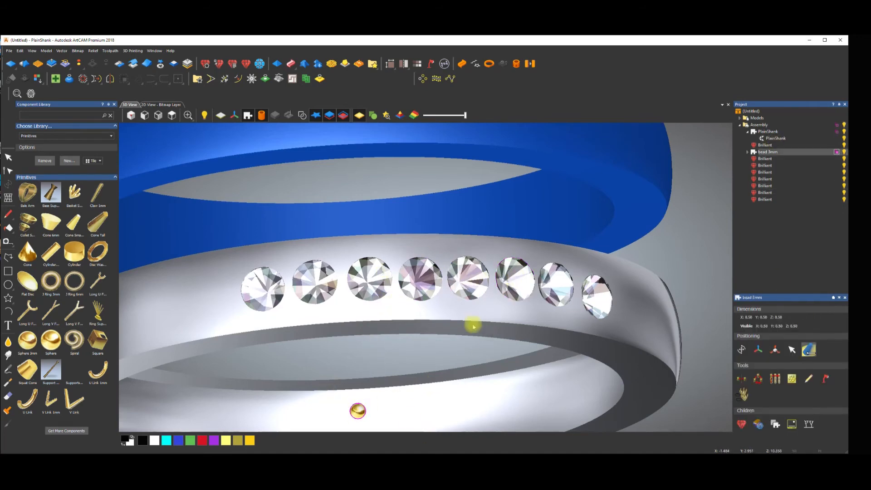
{"action": "left_click", "coordinate": [808, 350]}
{"action": "left_click_drag", "start_coordinate": [391, 396], "coordinate": [319, 262]}
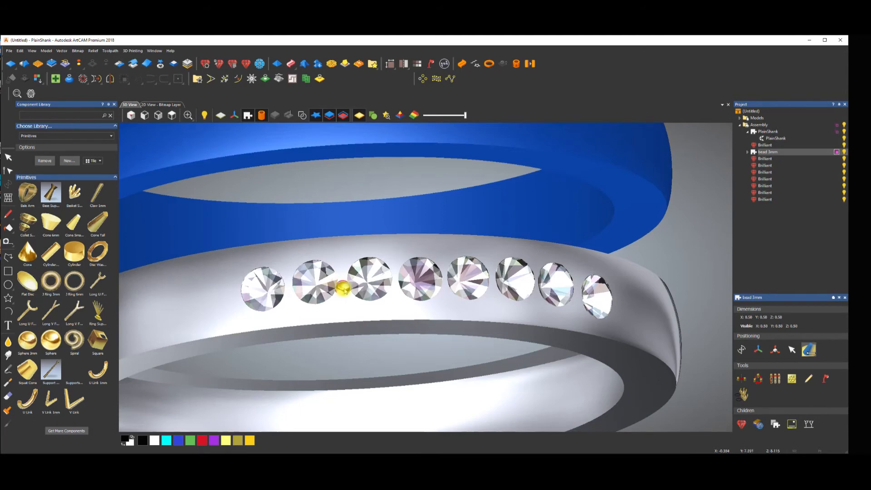
{"action": "left_click_drag", "start_coordinate": [345, 290], "coordinate": [287, 273]}
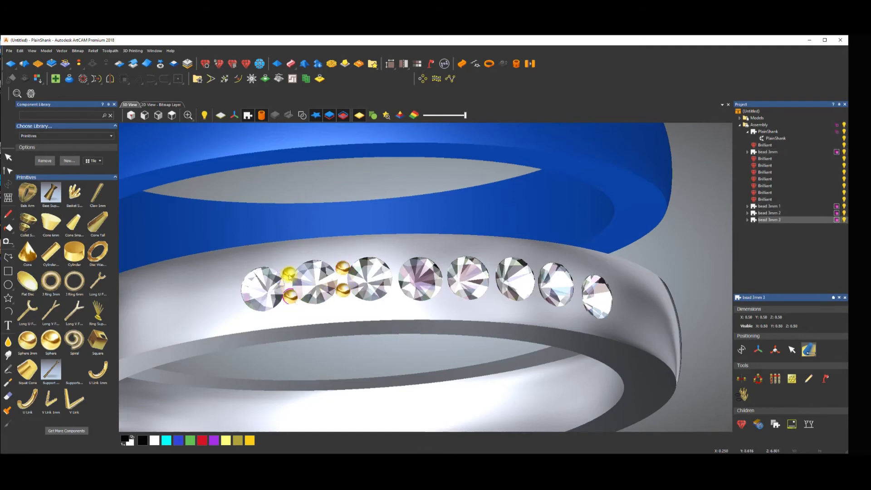
{"action": "left_click", "coordinate": [289, 274], "text": "ctrl"}
Step: Hide the surplus bead copy bead 3mm 4 between the first two gems
{"action": "scroll", "coordinate": [344, 287], "scroll_direction": "up", "scroll_amount": 3}
{"action": "scroll", "coordinate": [360, 289], "scroll_direction": "down", "scroll_amount": 3}
{"action": "key", "text": "space"}
{"action": "left_click_drag", "start_coordinate": [449, 325], "coordinate": [478, 274]}
{"action": "scroll", "coordinate": [425, 152], "scroll_direction": "down", "scroll_amount": 1}
{"action": "scroll", "coordinate": [415, 186], "scroll_direction": "up", "scroll_amount": 1}
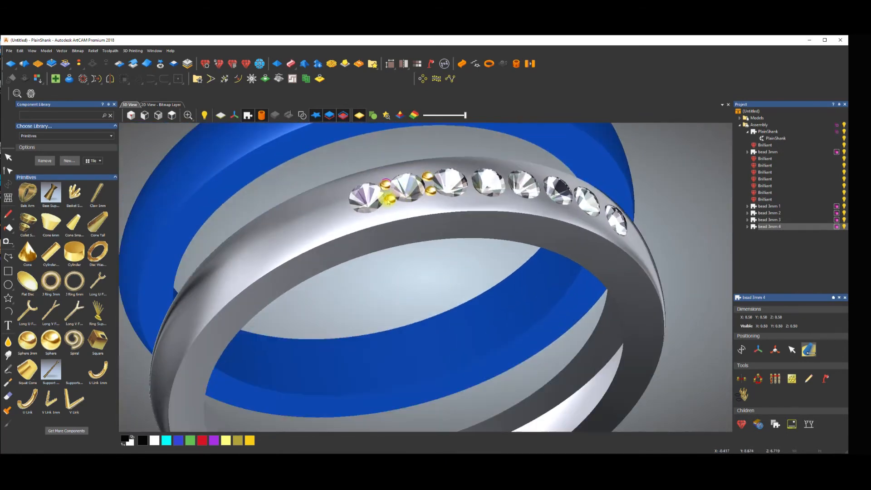
{"action": "left_click", "coordinate": [390, 201]}
{"action": "key", "text": "Delete"}
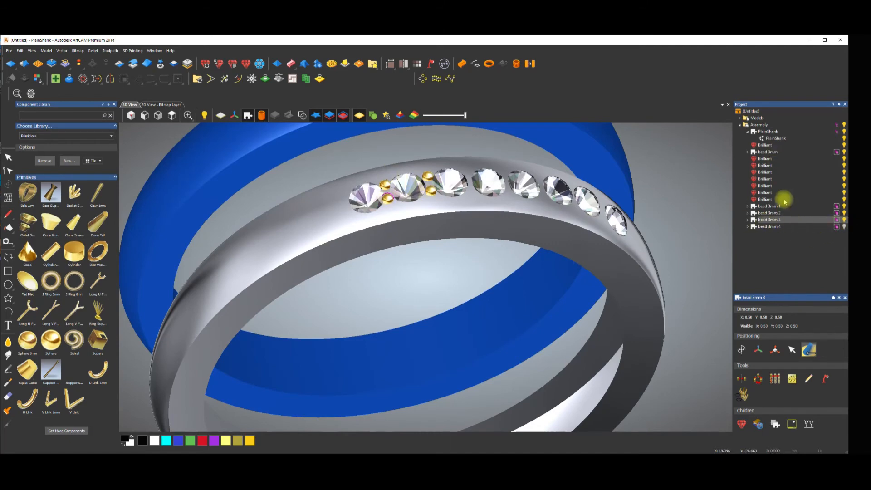
Step: Delete the copy bead 3mm 1 between the second and third gems
{"action": "left_click", "coordinate": [427, 176]}
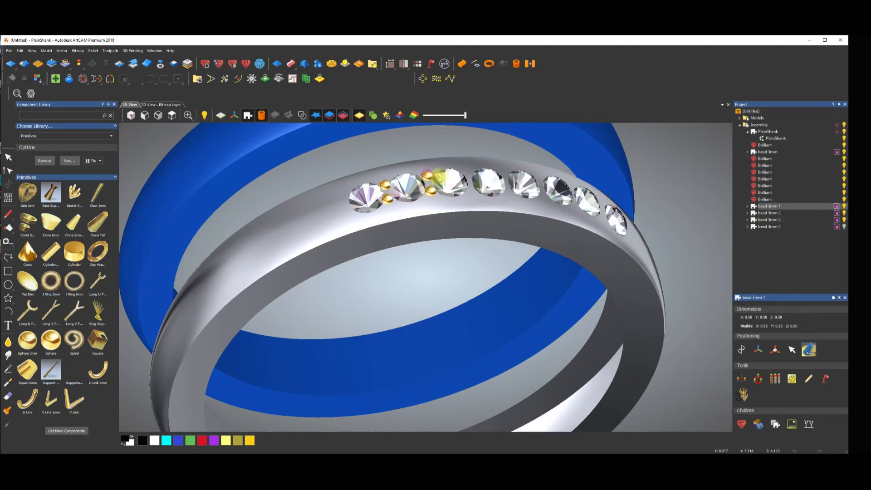
{"action": "right_click", "coordinate": [774, 207]}
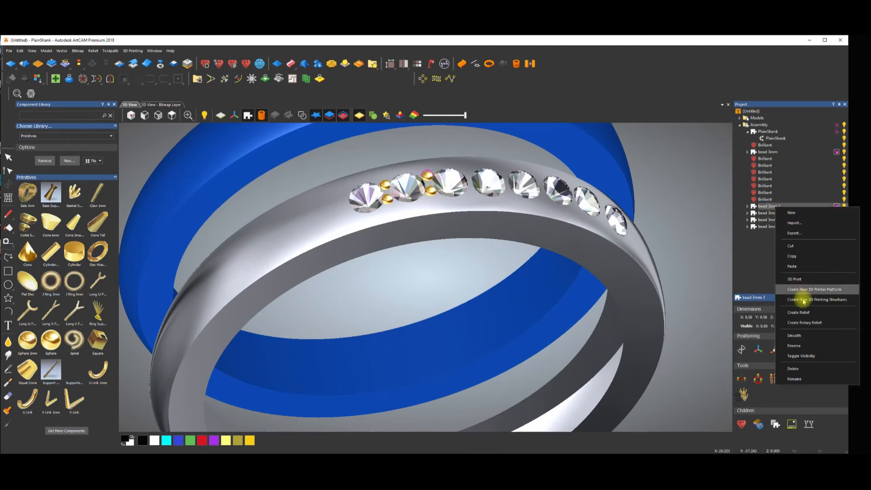
{"action": "left_click", "coordinate": [800, 369]}
{"action": "left_click", "coordinate": [434, 263]}
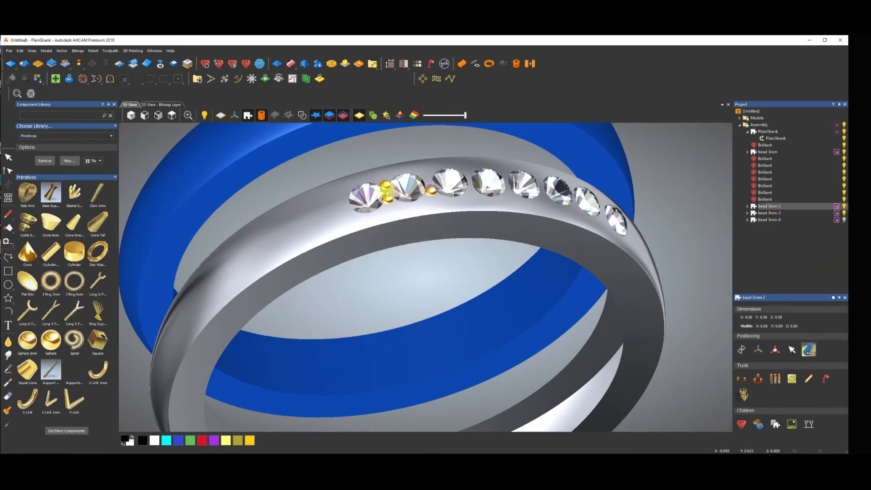
Step: Delete the remaining copies bead 3mm 2 and bead 3mm 3, keeping the original bead between the first two gems
{"action": "left_click", "coordinate": [384, 184]}
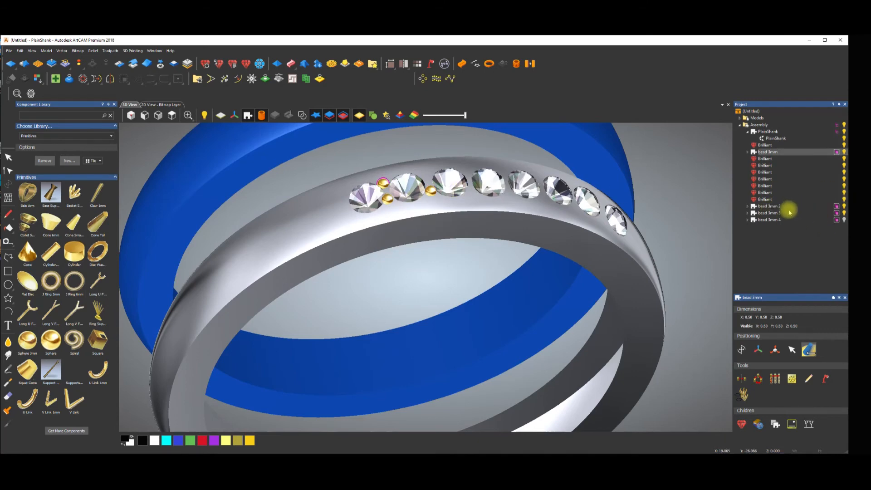
{"action": "left_click", "coordinate": [765, 207]}
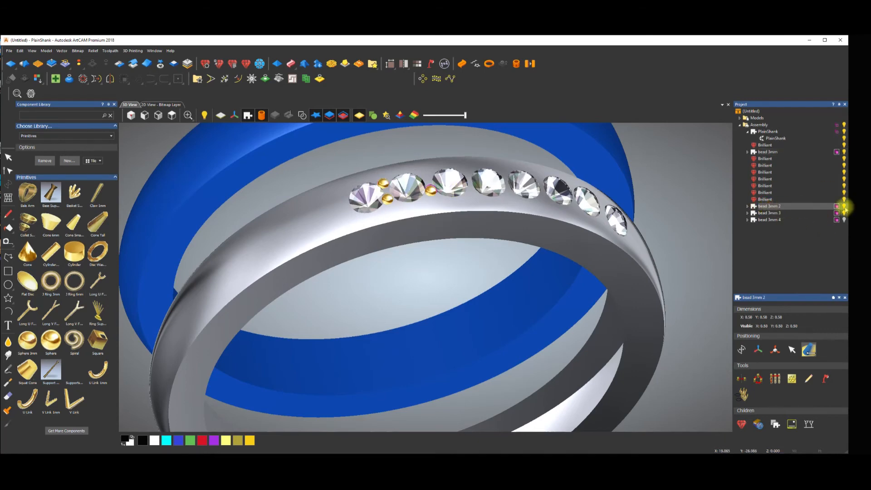
{"action": "right_click", "coordinate": [783, 207]}
{"action": "left_click", "coordinate": [801, 368]}
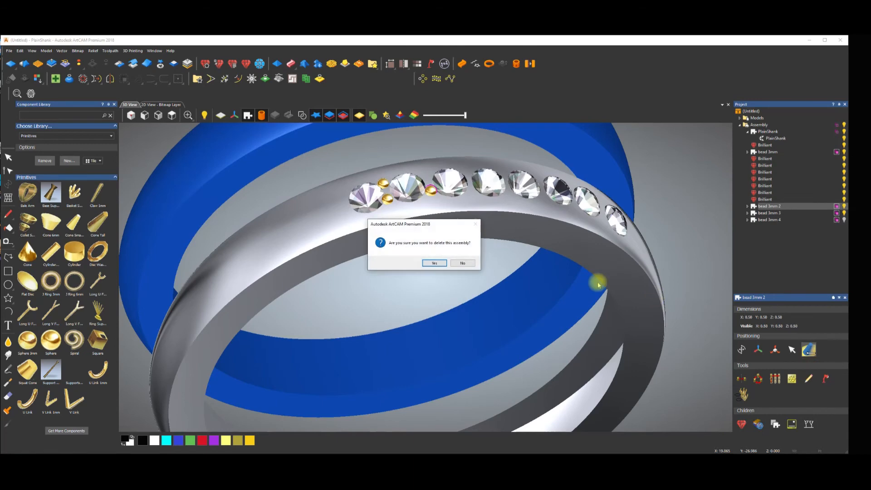
{"action": "left_click", "coordinate": [443, 267]}
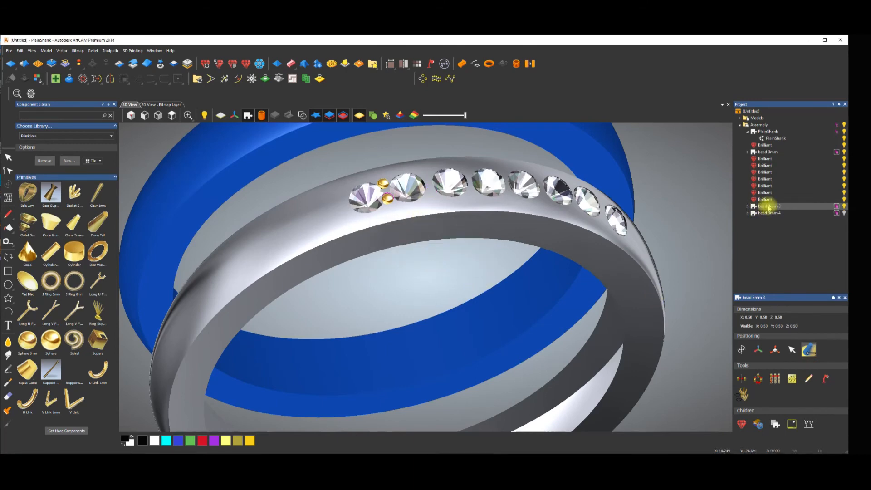
{"action": "right_click", "coordinate": [769, 206]}
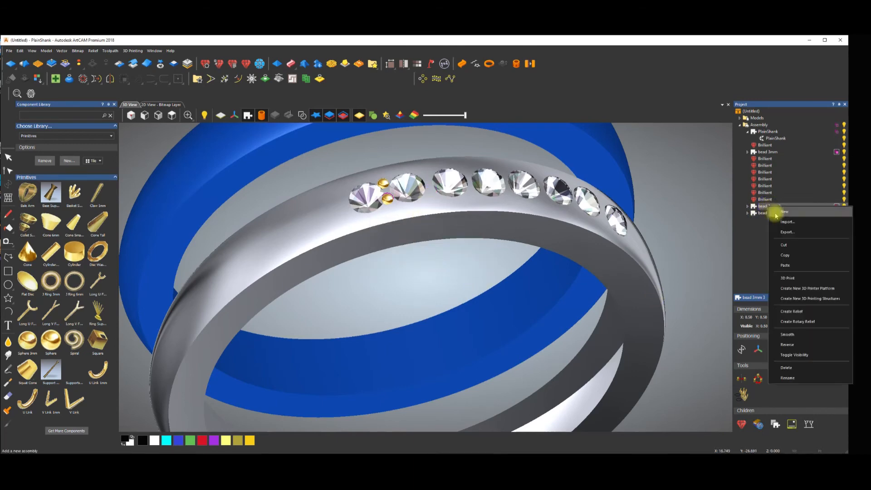
{"action": "left_click", "coordinate": [787, 368]}
{"action": "left_click", "coordinate": [435, 264]}
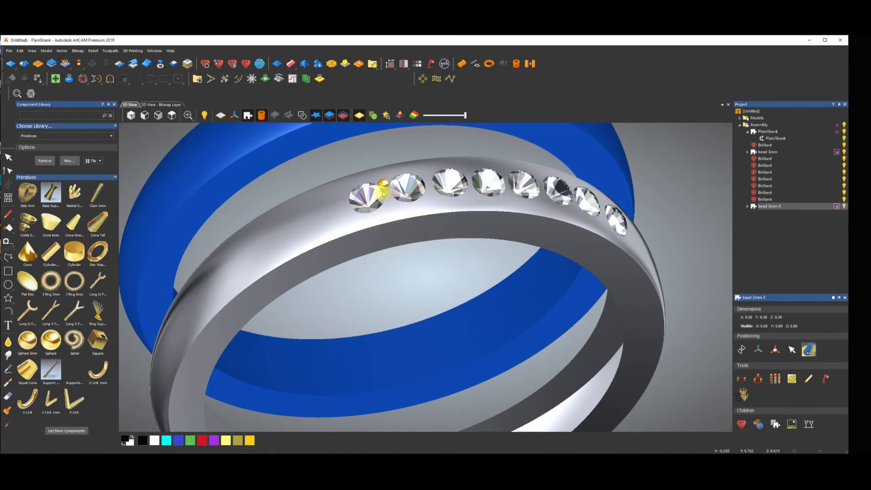
Step: Scale the remaining bead to a Z height of 1 mm
{"action": "left_click", "coordinate": [383, 183]}
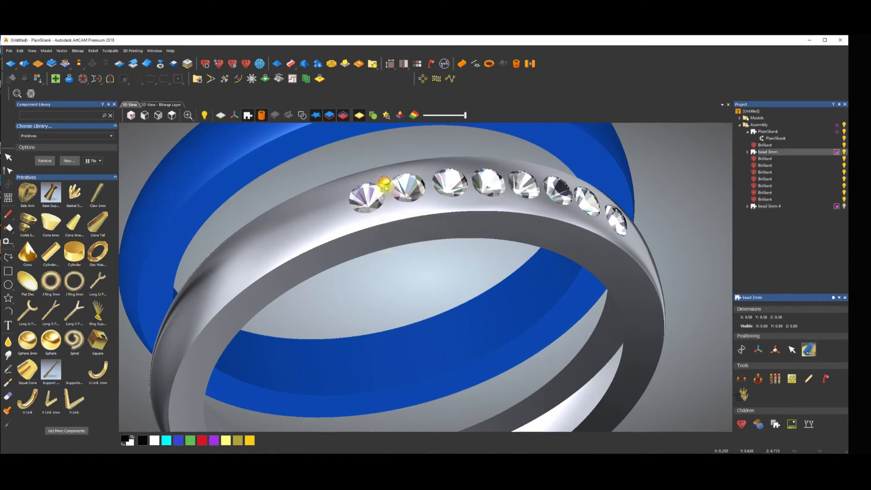
{"action": "left_click", "coordinate": [778, 353]}
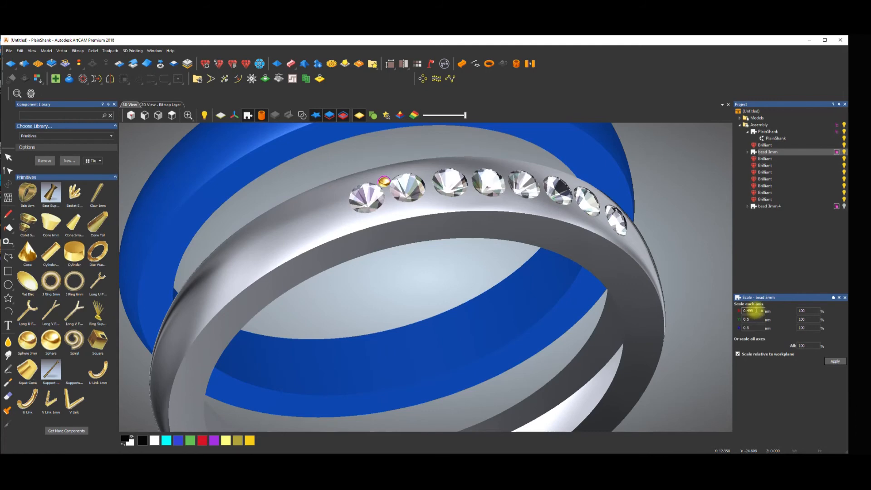
{"action": "left_click", "coordinate": [751, 328]}
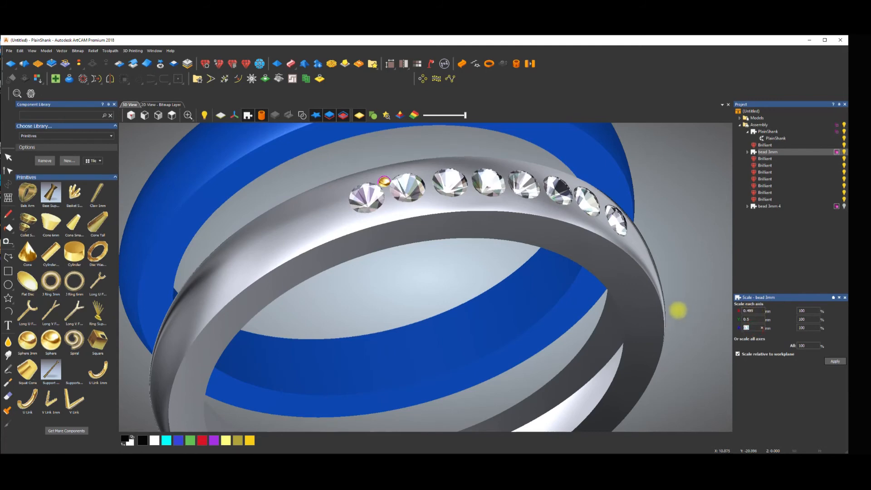
{"action": "type", "text": "1"}
{"action": "left_click", "coordinate": [833, 361]}
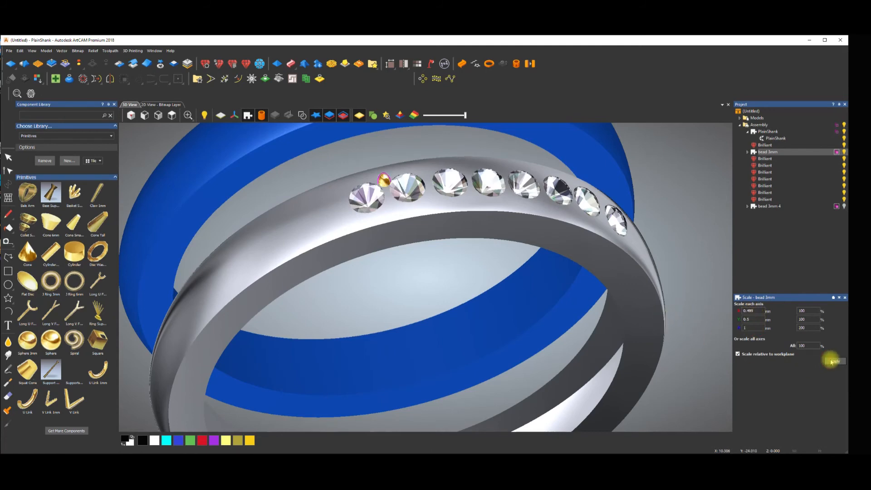
{"action": "scroll", "coordinate": [329, 185], "scroll_direction": "up", "scroll_amount": 3}
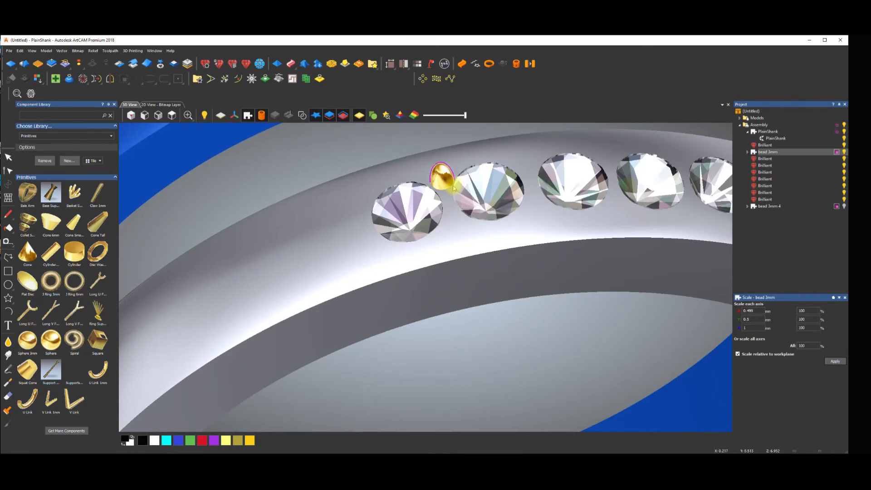
{"action": "middle_click_drag", "start_coordinate": [453, 187], "coordinate": [444, 220]}
{"action": "key", "text": "space"}
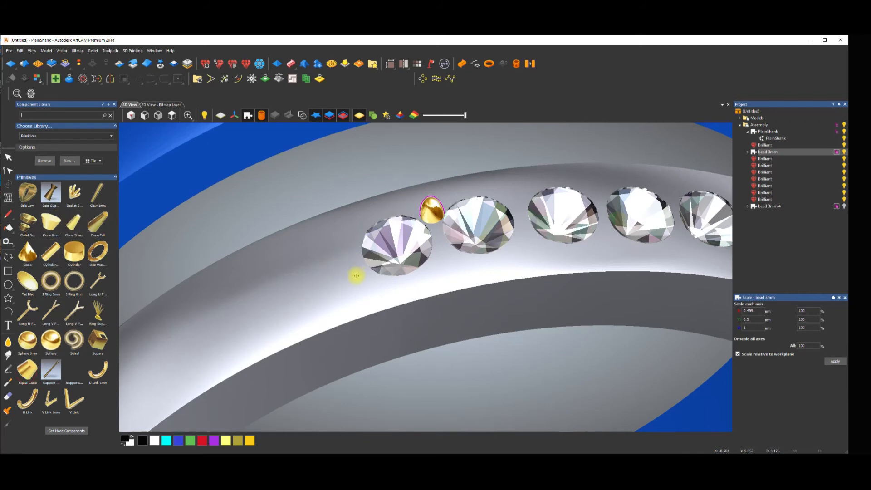
Step: Import a Squat cone primitive with a width and length of .50 mm into the bead assembly
{"action": "scroll", "coordinate": [408, 263], "scroll_direction": "down", "scroll_amount": 5}
{"action": "scroll", "coordinate": [507, 274], "scroll_direction": "down", "scroll_amount": 2}
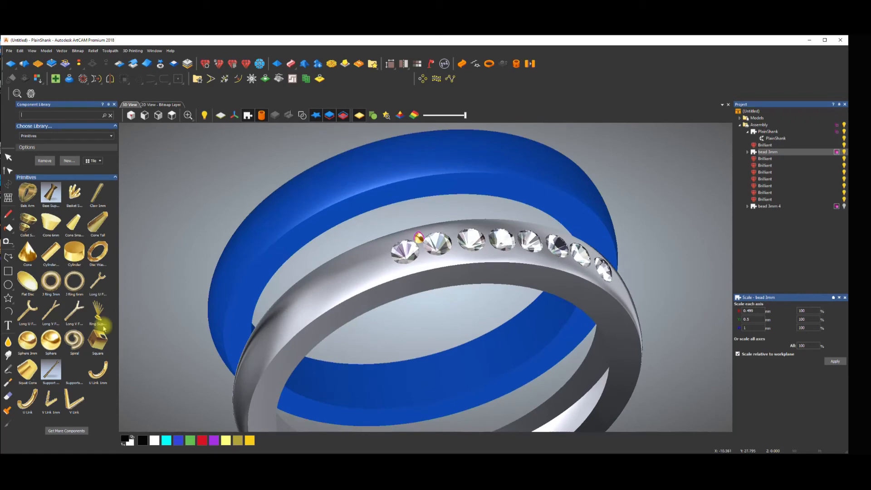
{"action": "double_click", "coordinate": [28, 370]}
{"action": "left_click", "coordinate": [59, 134]}
{"action": "type", "text": ".50"}
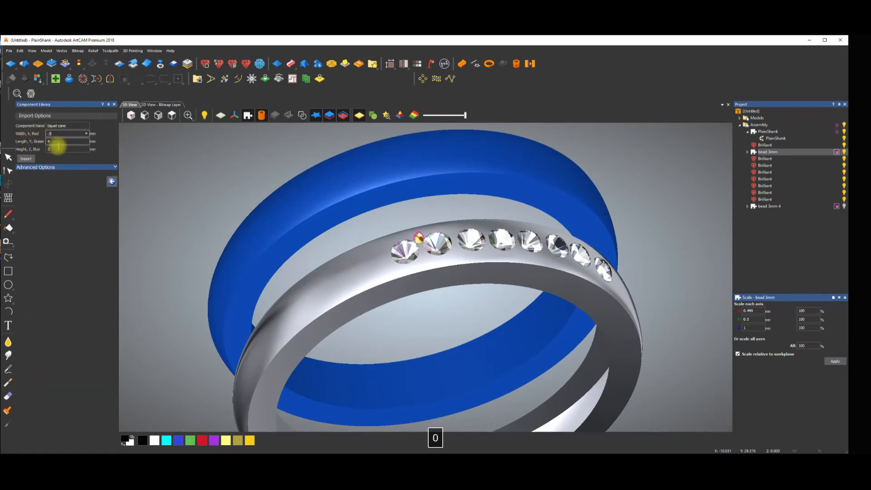
{"action": "type", "text": ".50"}
{"action": "left_click", "coordinate": [60, 149]}
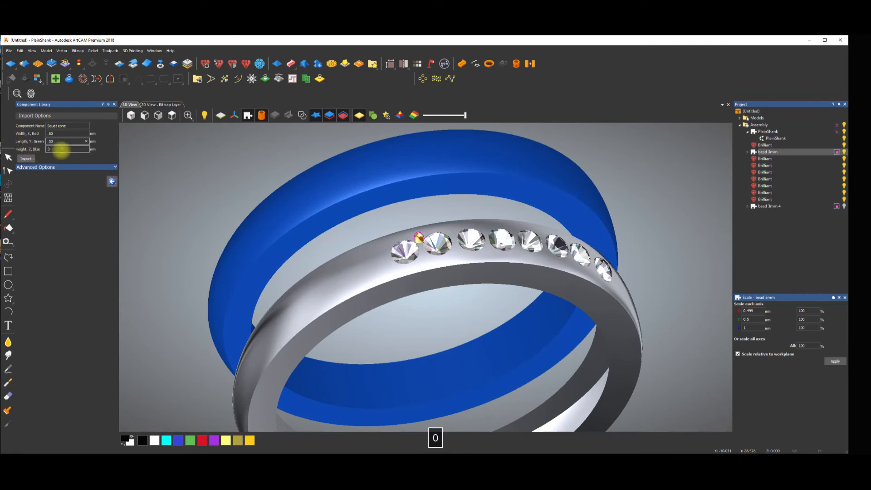
{"action": "left_click", "coordinate": [26, 158]}
{"action": "scroll", "coordinate": [436, 312], "scroll_direction": "up", "scroll_amount": 3}
{"action": "scroll", "coordinate": [437, 312], "scroll_direction": "down", "scroll_amount": 3}
{"action": "key", "text": "space"}
{"action": "left_click_drag", "start_coordinate": [509, 288], "coordinate": [449, 290]}
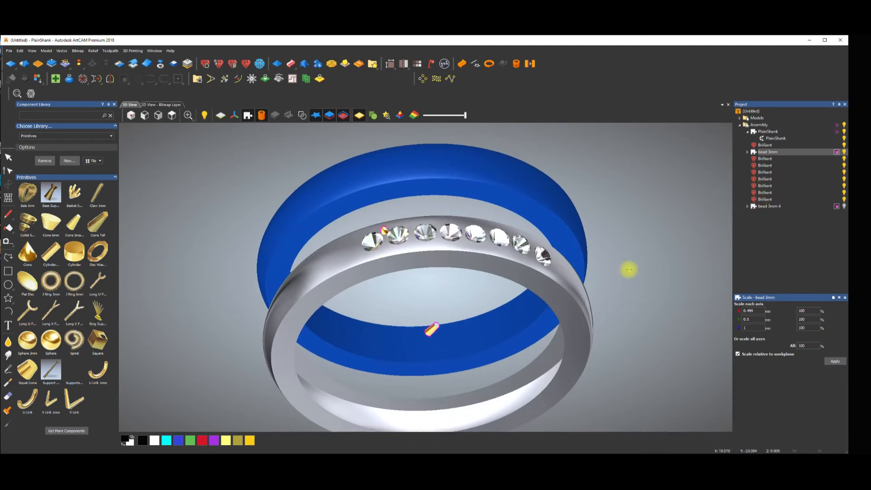
Step: Try to select and move the imported cone on its own, and examine the contents of the bead 3mm assembly
{"action": "left_click", "coordinate": [435, 329]}
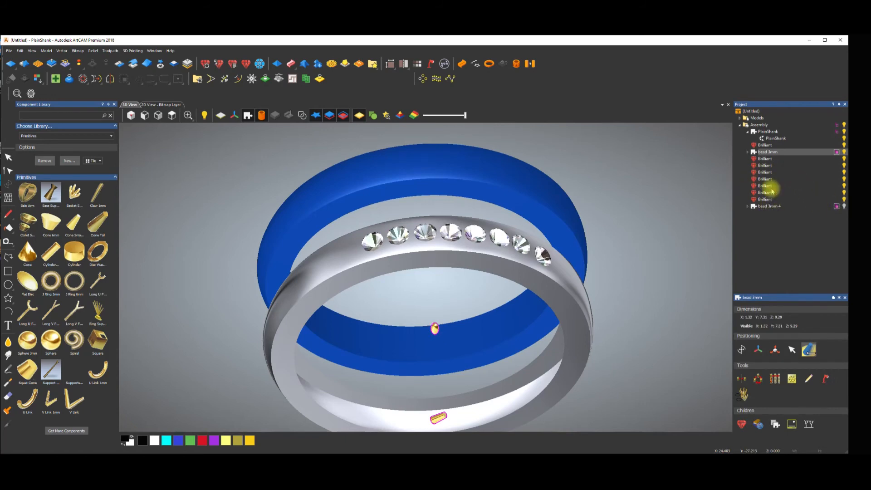
{"action": "left_click", "coordinate": [747, 152]}
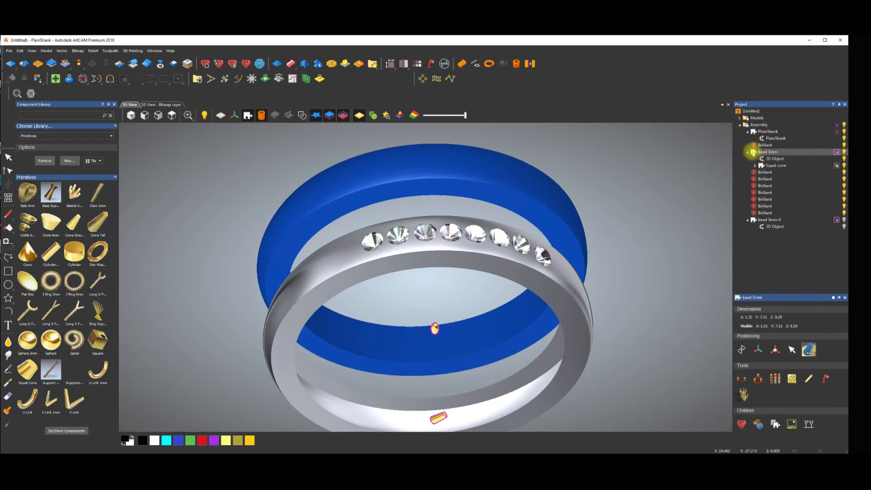
{"action": "left_click", "coordinate": [747, 152]}
{"action": "left_click", "coordinate": [747, 153]}
{"action": "left_click", "coordinate": [747, 152]}
{"action": "left_click", "coordinate": [747, 132]}
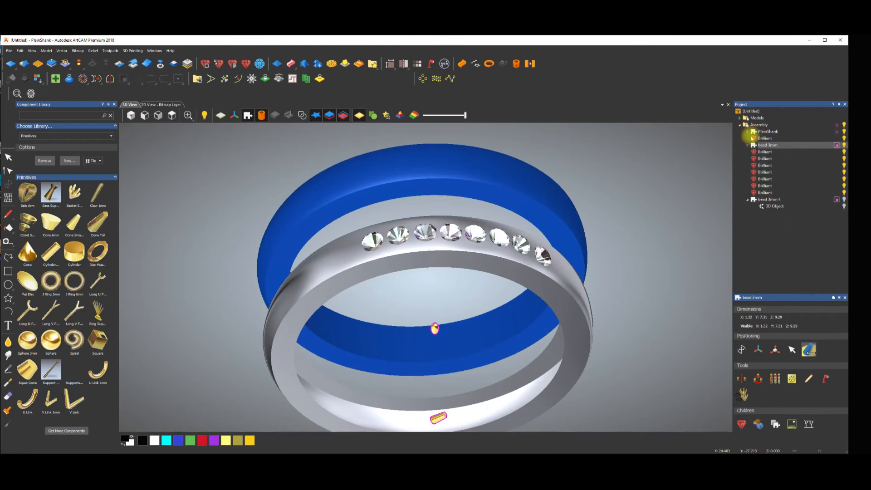
{"action": "left_click", "coordinate": [748, 132]}
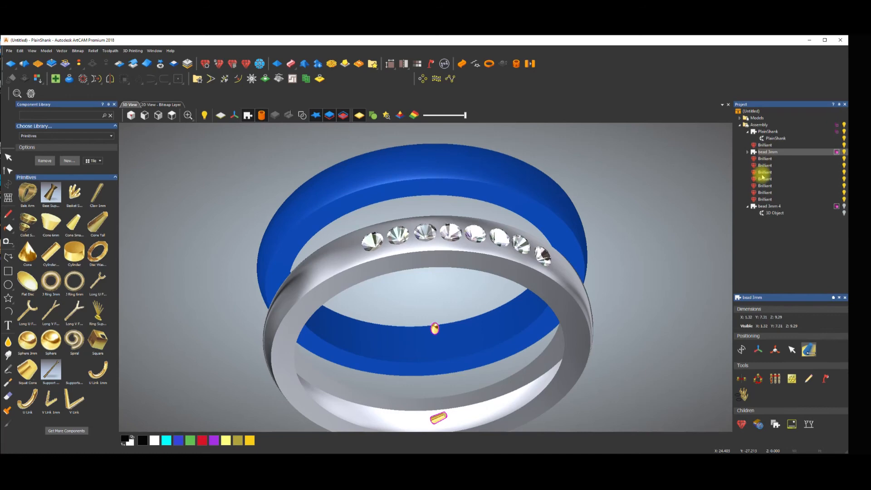
Step: Move the bead back onto the shank at the second gem and delete the Squat cone from its assembly
{"action": "left_click", "coordinate": [435, 330]}
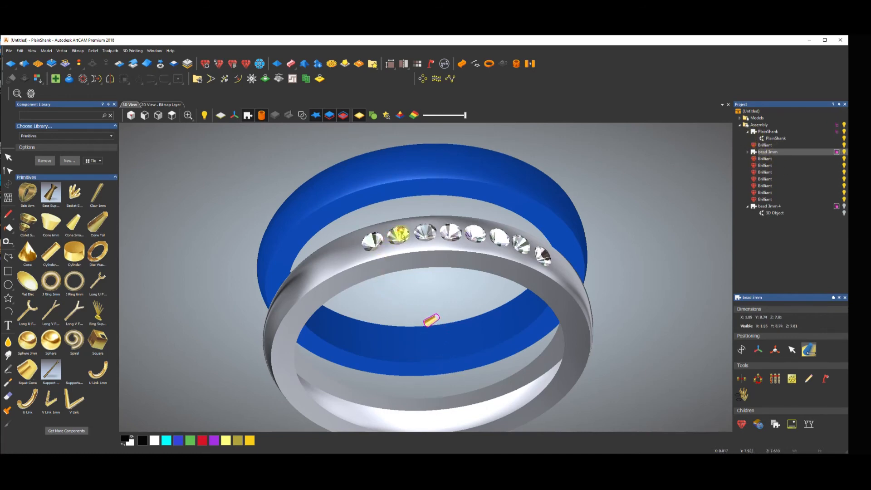
{"action": "mouse_move", "coordinate": [384, 233]}
{"action": "left_mouse_down"}
{"action": "mouse_move", "coordinate": [395, 246]}
{"action": "mouse_move", "coordinate": [390, 238]}
{"action": "left_mouse_up"}
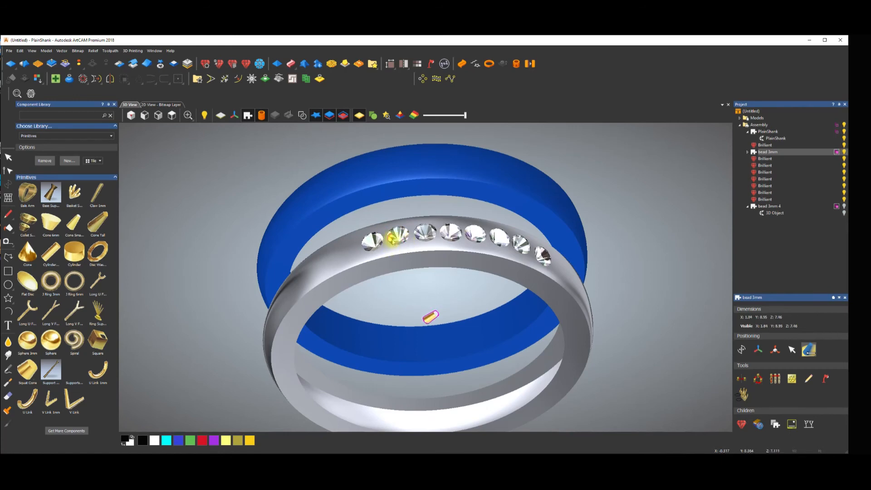
{"action": "left_click", "coordinate": [748, 152]}
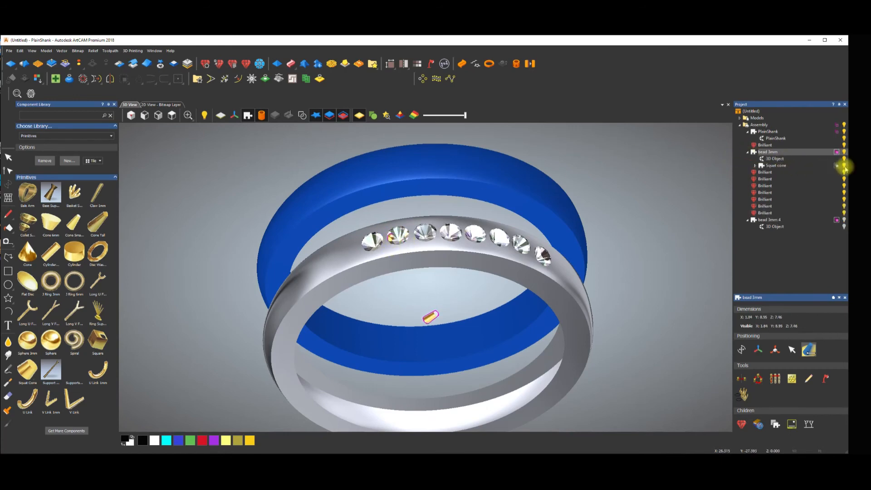
{"action": "left_click", "coordinate": [780, 165]}
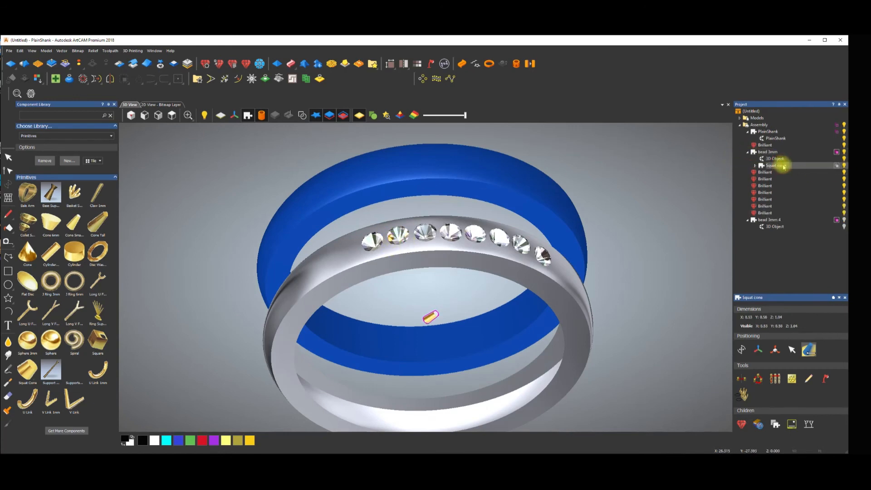
{"action": "right_click", "coordinate": [778, 165]}
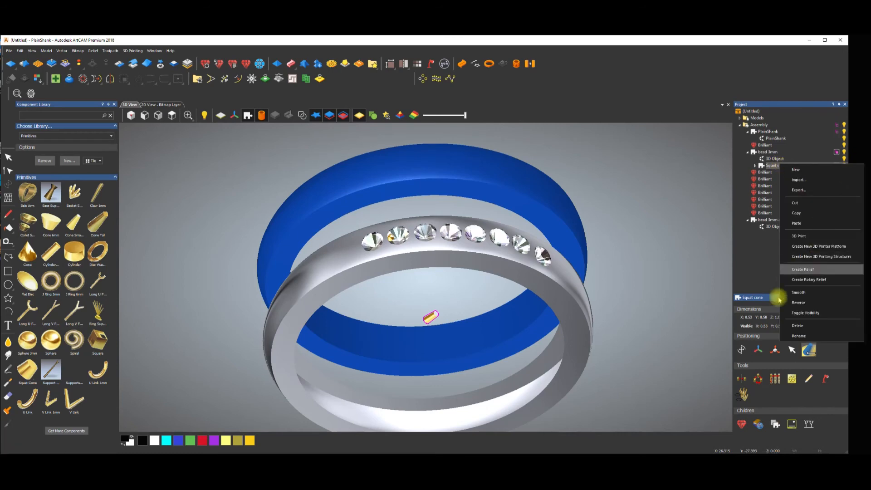
{"action": "left_click", "coordinate": [797, 326]}
{"action": "left_click", "coordinate": [433, 264]}
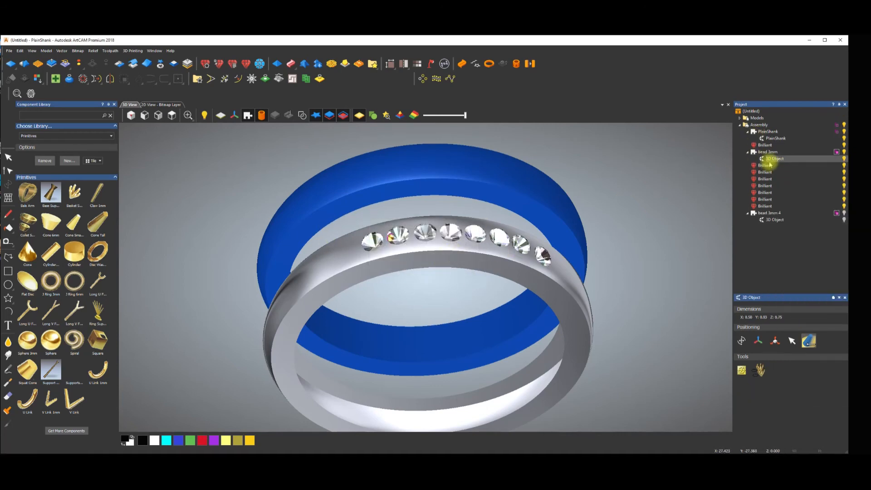
{"action": "left_click", "coordinate": [747, 151]}
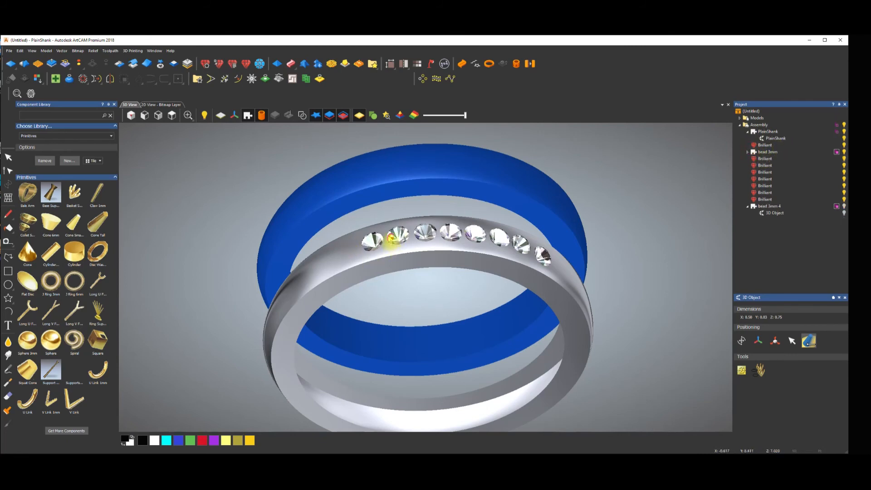
Step: Place the bead between the first and second gems and expand its bead 3mm assembly
{"action": "left_click", "coordinate": [385, 234]}
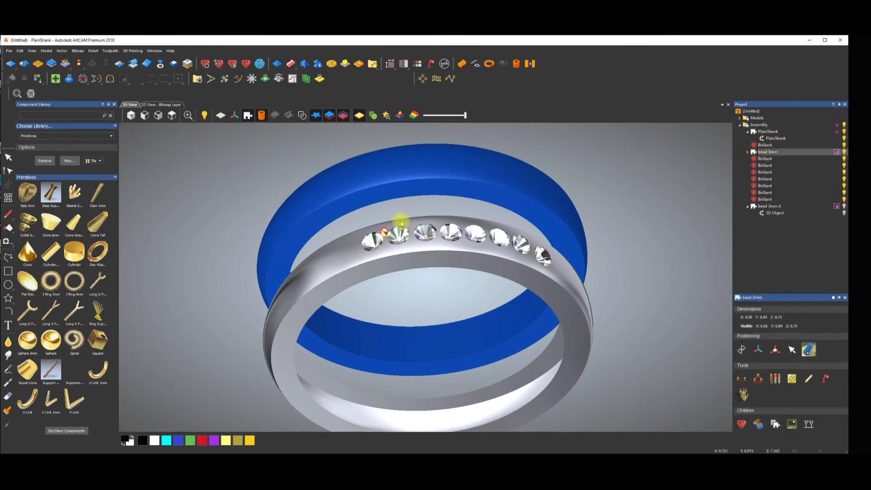
{"action": "scroll", "coordinate": [401, 224], "scroll_direction": "up", "scroll_amount": 3}
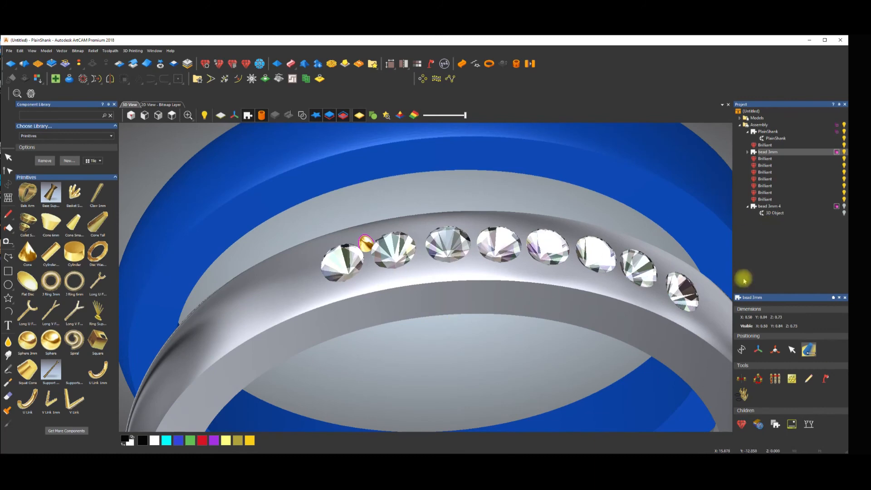
{"action": "left_click", "coordinate": [741, 379]}
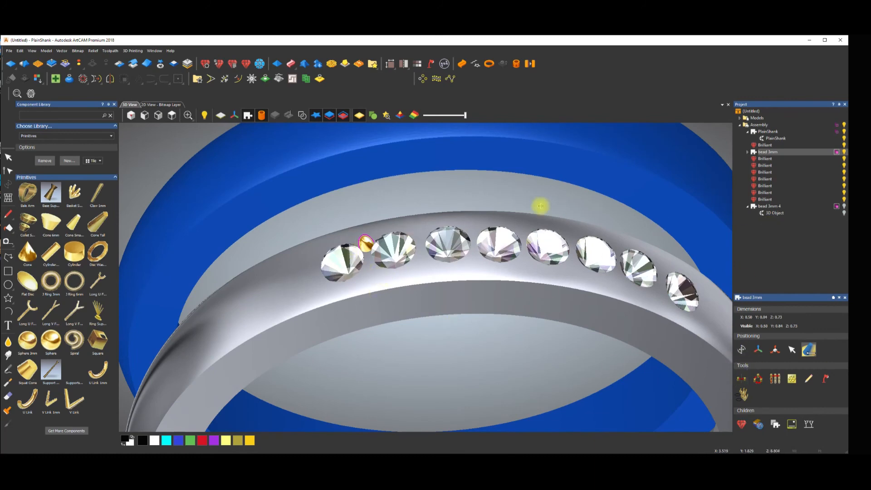
{"action": "left_click", "coordinate": [747, 151]}
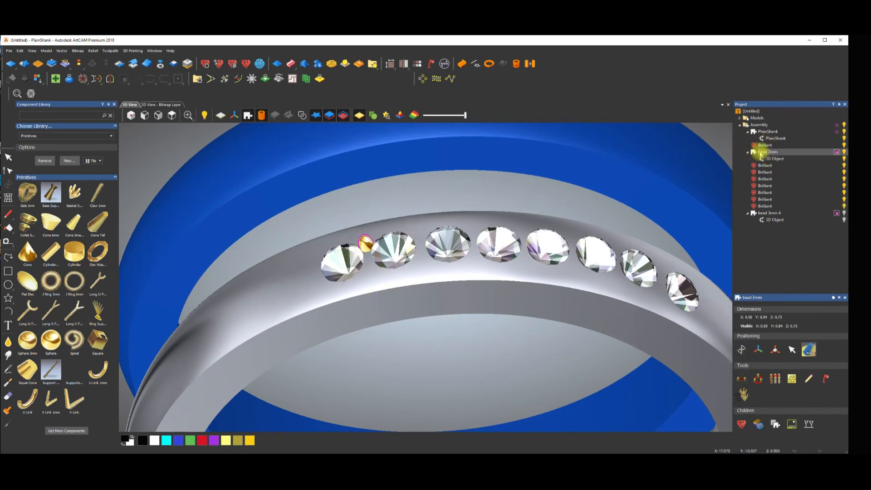
Step: Create a new assembly under the root Assembly and name it PRONGS
{"action": "left_click", "coordinate": [753, 124]}
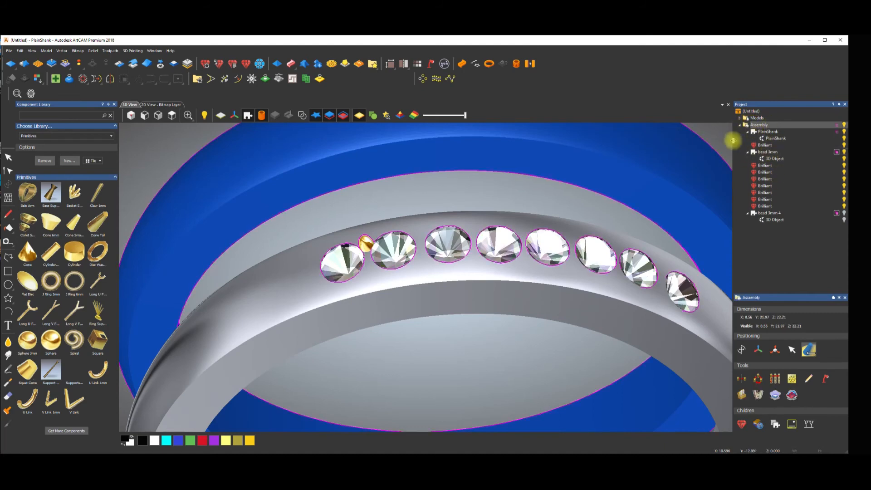
{"action": "right_click", "coordinate": [755, 125]}
{"action": "left_click", "coordinate": [776, 134]}
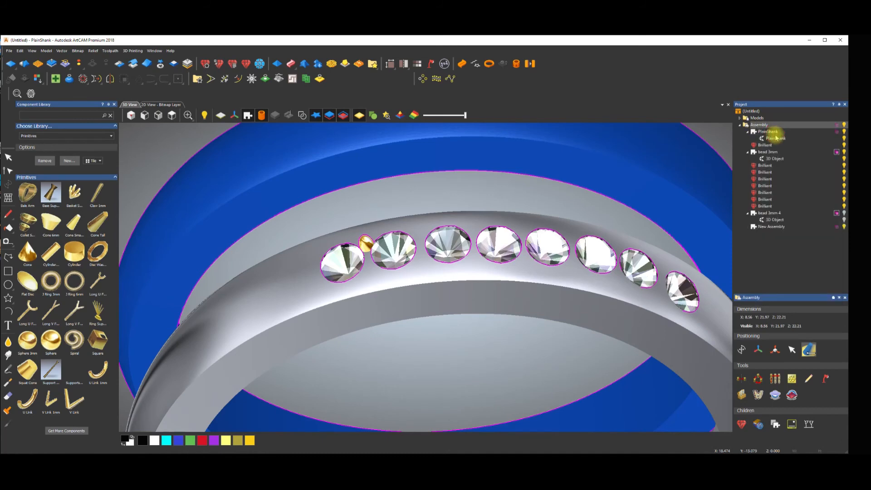
{"action": "left_click", "coordinate": [773, 227]}
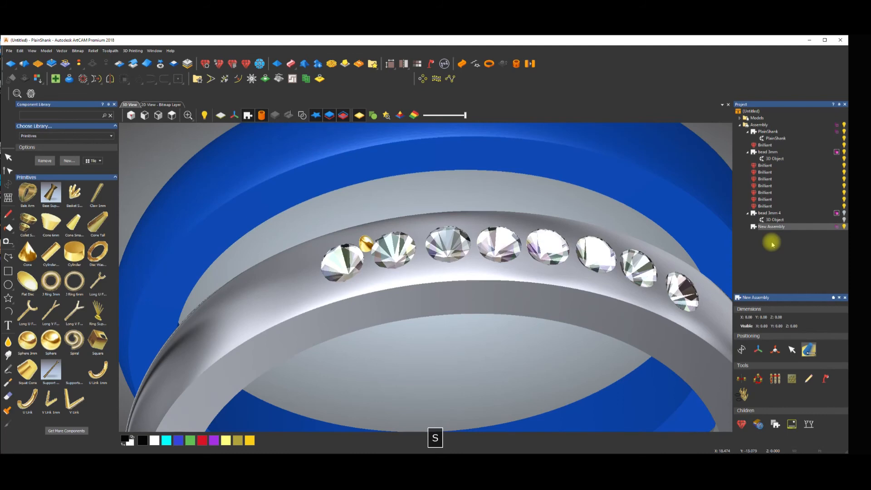
{"action": "left_click", "coordinate": [771, 227]}
{"action": "type", "text": "PRONGS"}
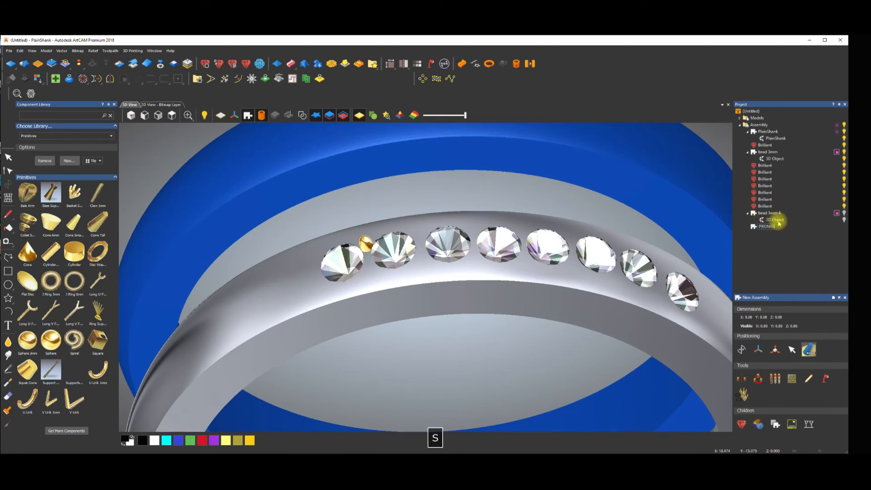
{"action": "key", "text": "Return"}
{"action": "left_click", "coordinate": [769, 227]}
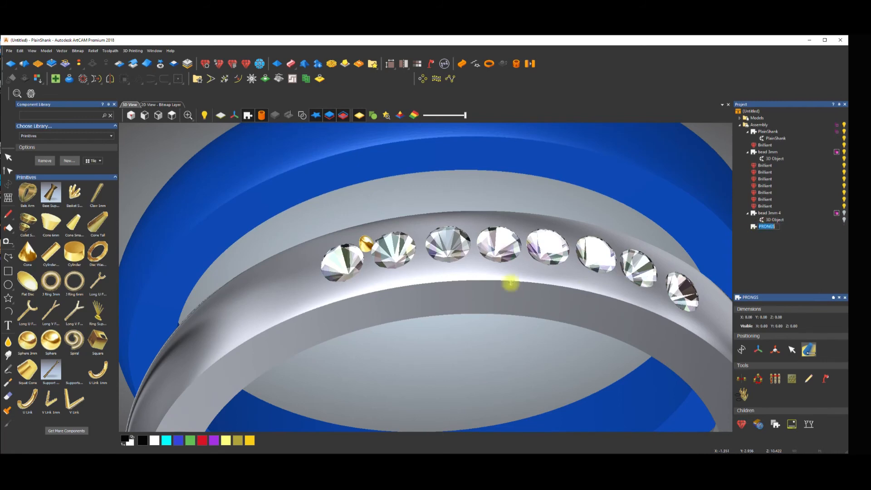
Step: Reposition the bead and copy it into facing pairs before the first gem and in each gap between the first four gems
{"action": "left_click", "coordinate": [363, 247]}
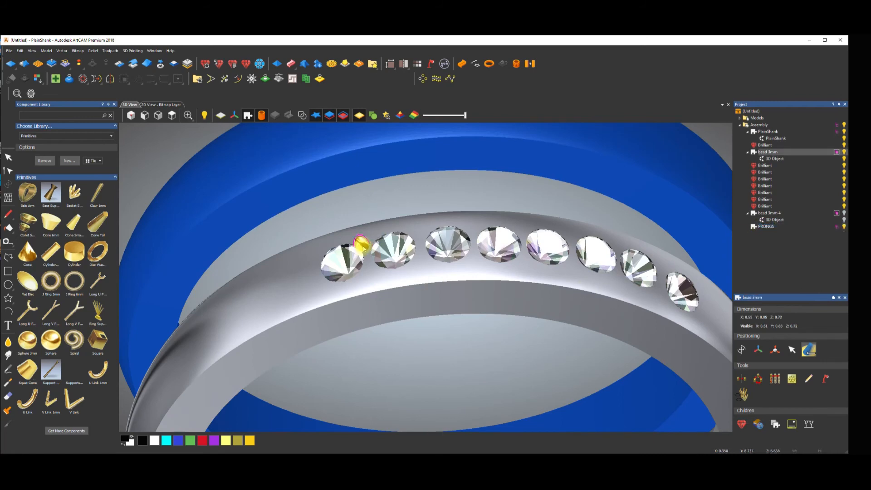
{"action": "left_click", "coordinate": [765, 228]}
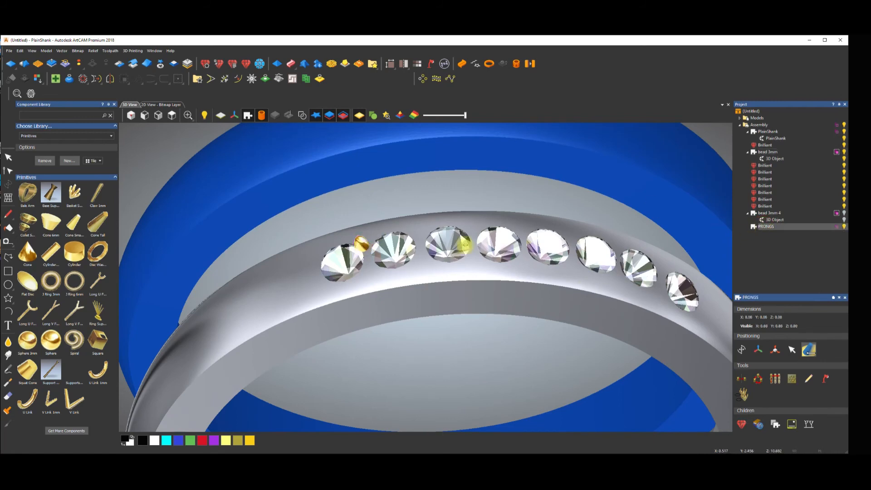
{"action": "left_click", "coordinate": [361, 246]}
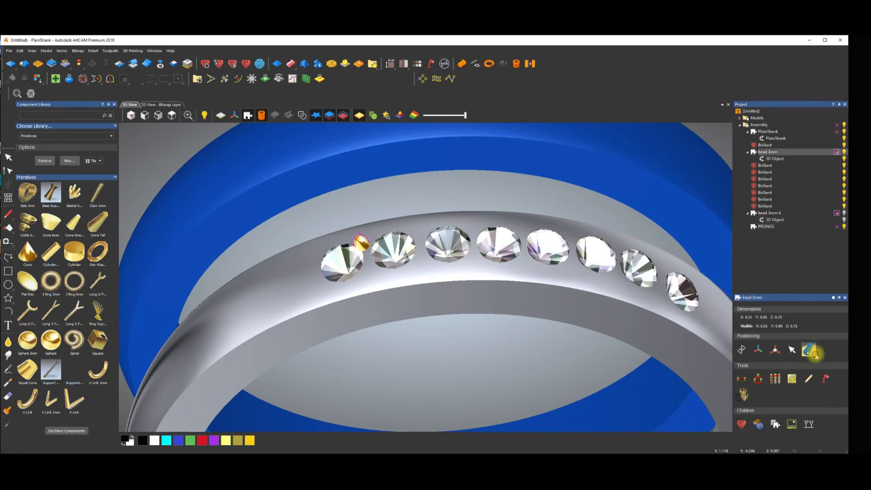
{"action": "left_click", "coordinate": [759, 228]}
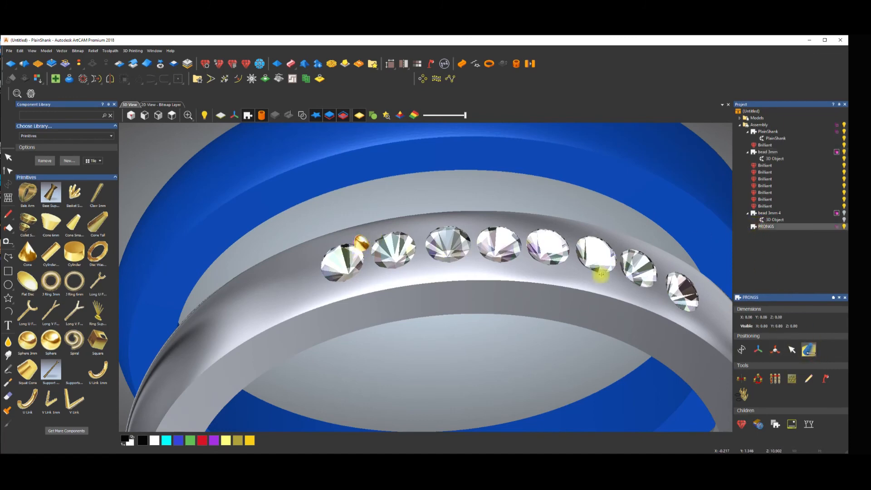
{"action": "left_click", "coordinate": [357, 243]}
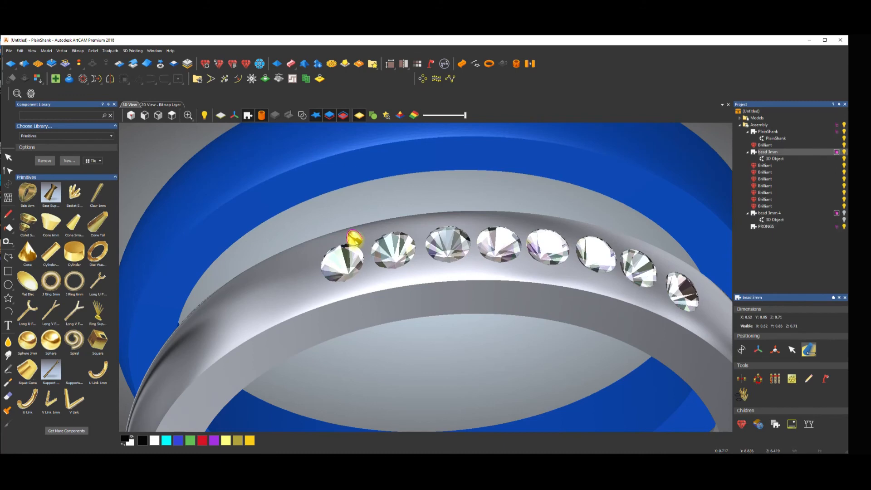
{"action": "left_click_drag", "start_coordinate": [363, 243], "coordinate": [420, 239], "text": "ctrl"}
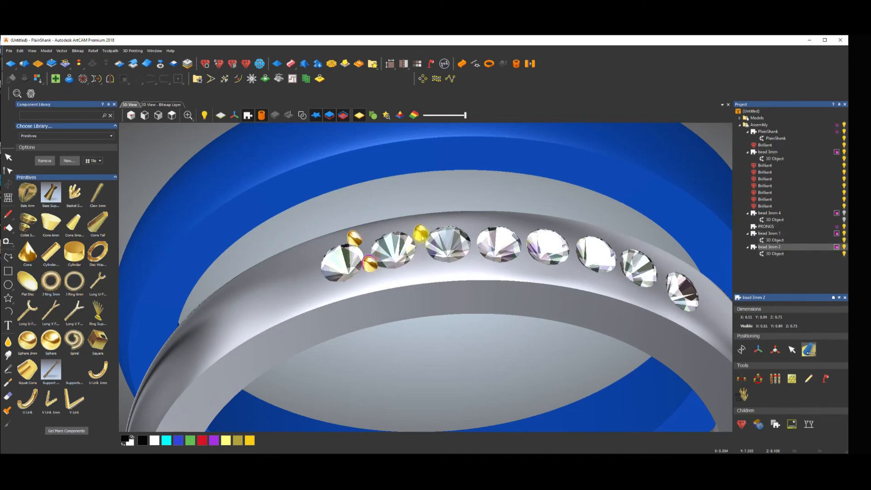
{"action": "left_click_drag", "start_coordinate": [359, 243], "coordinate": [367, 240]}
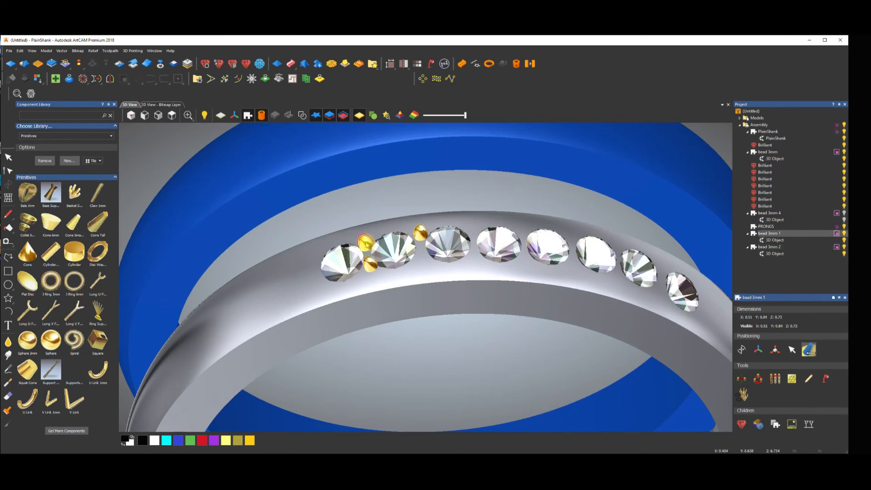
{"action": "left_click_drag", "start_coordinate": [365, 244], "coordinate": [316, 254], "text": "ctrl"}
{"action": "scroll", "coordinate": [499, 263], "scroll_direction": "down", "scroll_amount": 3}
{"action": "scroll", "coordinate": [505, 305], "scroll_direction": "up", "scroll_amount": 3}
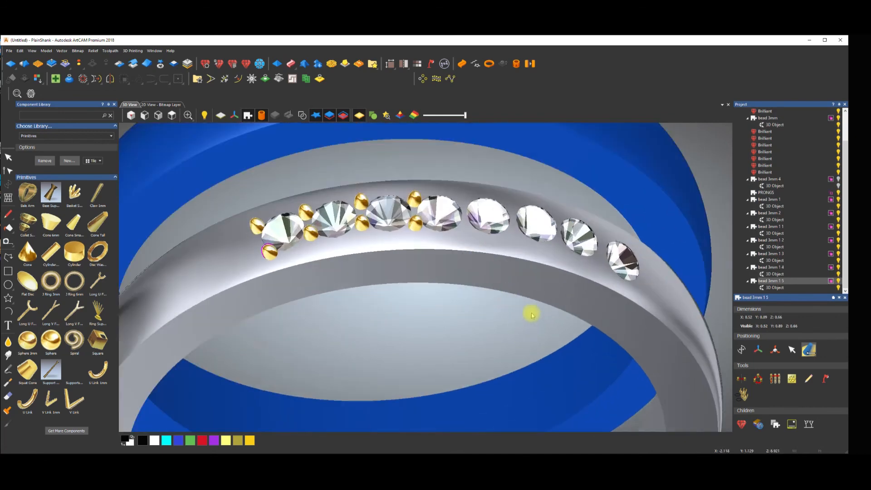
Step: Examine the beads and gems from above and from the side, toggling the display of the root assembly and the front relief
{"action": "scroll", "coordinate": [540, 327], "scroll_direction": "down", "scroll_amount": 3}
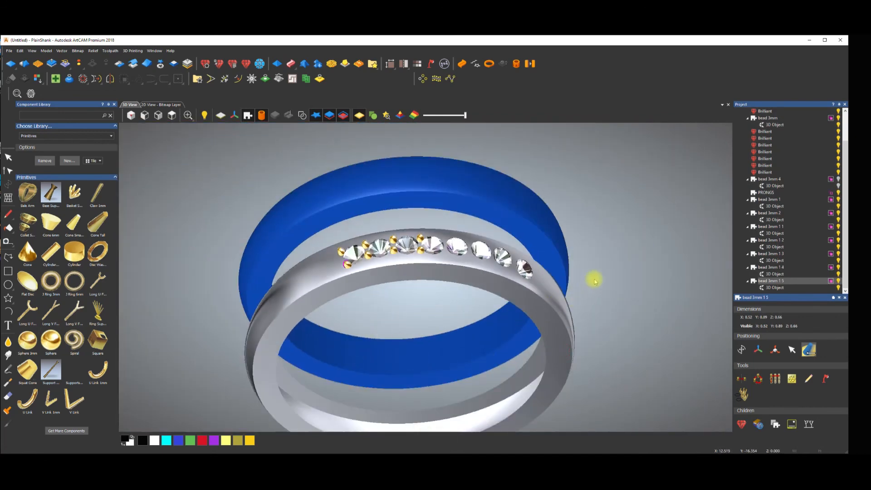
{"action": "scroll", "coordinate": [385, 285], "scroll_direction": "up", "scroll_amount": 2}
{"action": "key", "text": "space"}
{"action": "left_click_drag", "start_coordinate": [420, 284], "coordinate": [224, 301]}
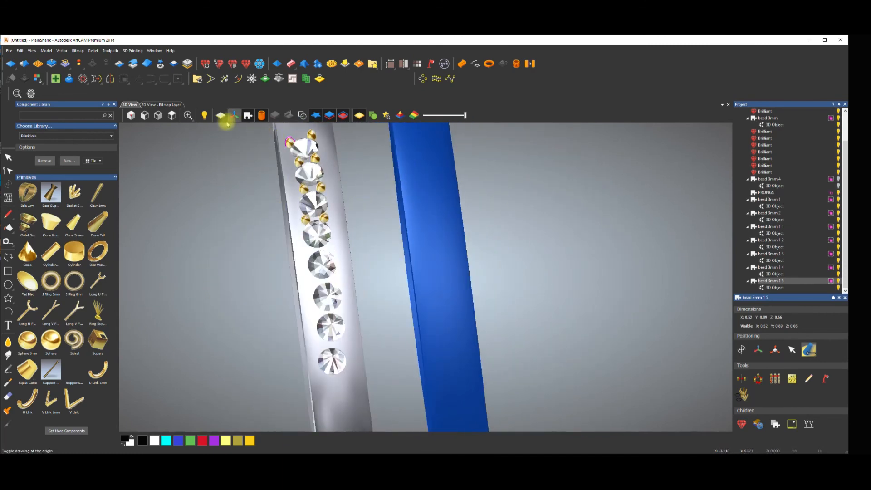
{"action": "left_click", "coordinate": [330, 116]}
{"action": "left_click", "coordinate": [333, 117]}
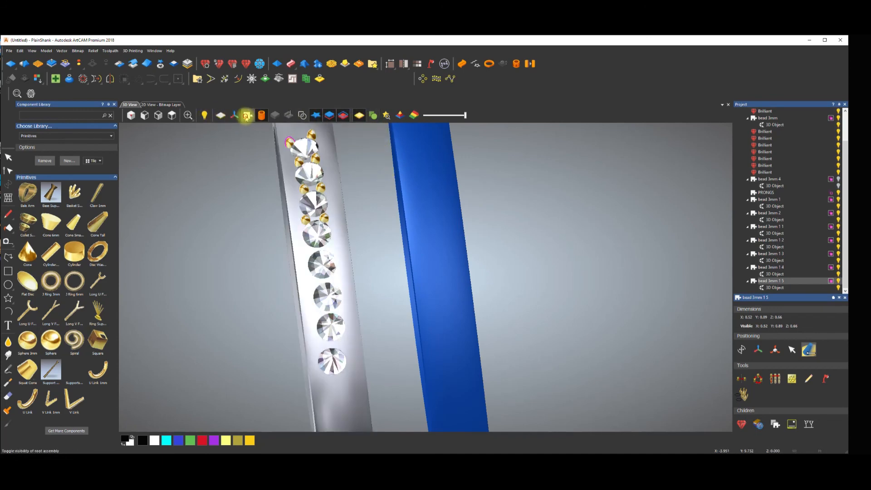
{"action": "left_click", "coordinate": [247, 115]}
{"action": "left_click", "coordinate": [247, 116]}
{"action": "scroll", "coordinate": [348, 249], "scroll_direction": "down", "scroll_amount": 3}
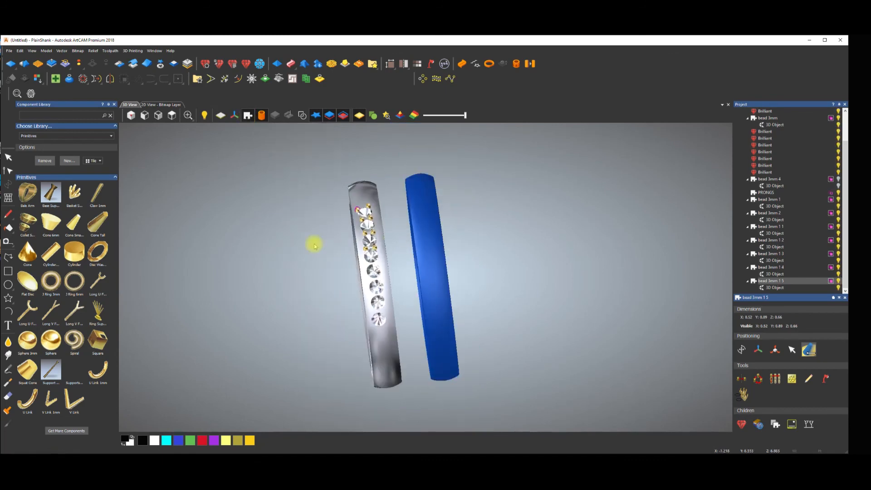
{"action": "left_click", "coordinate": [250, 119]}
{"action": "left_click", "coordinate": [251, 118]}
{"action": "left_click", "coordinate": [331, 117]}
{"action": "left_click", "coordinate": [331, 118]}
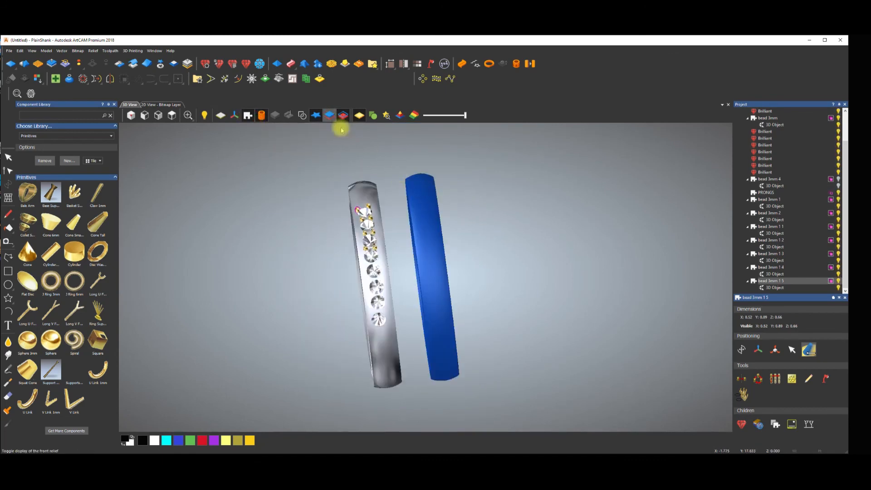
{"action": "middle_click_drag", "start_coordinate": [440, 226], "coordinate": [435, 244]}
{"action": "scroll", "coordinate": [444, 254], "scroll_direction": "down", "scroll_amount": 1}
{"action": "key", "text": "space"}
{"action": "left_click_drag", "start_coordinate": [419, 259], "coordinate": [424, 178]}
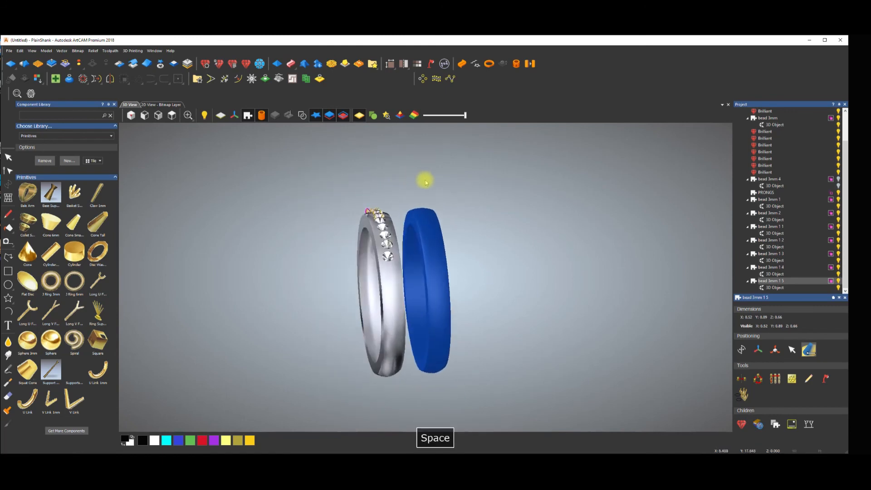
Step: Collapse the bead and PlainShank assemblies and the whole root Assembly in the project tree
{"action": "left_click", "coordinate": [747, 179]}
{"action": "left_click", "coordinate": [748, 124]}
{"action": "left_click", "coordinate": [748, 131]}
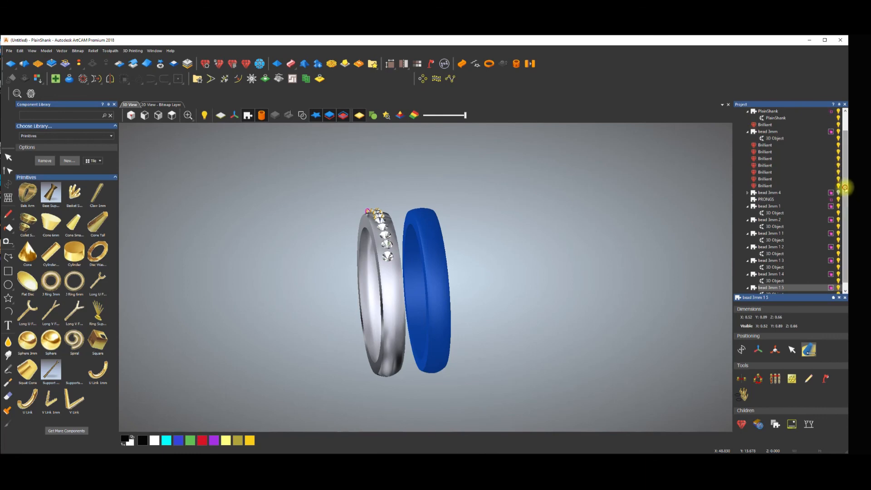
{"action": "scroll", "coordinate": [845, 186], "scroll_direction": "up", "scroll_amount": 1}
{"action": "left_click", "coordinate": [747, 152]}
{"action": "left_click", "coordinate": [749, 131]}
{"action": "left_click", "coordinate": [740, 125]}
Step: Copy the fourth gem along the shank and place the copy near the side edge, beside the third gem
{"action": "scroll", "coordinate": [414, 259], "scroll_direction": "up", "scroll_amount": 5}
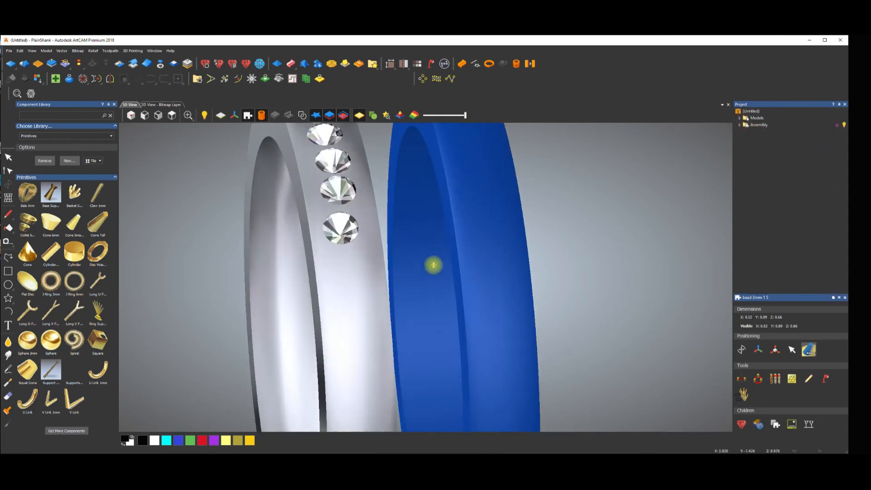
{"action": "scroll", "coordinate": [434, 265], "scroll_direction": "down", "scroll_amount": 5}
{"action": "key", "text": "space"}
{"action": "left_click_drag", "start_coordinate": [350, 330], "coordinate": [626, 268]}
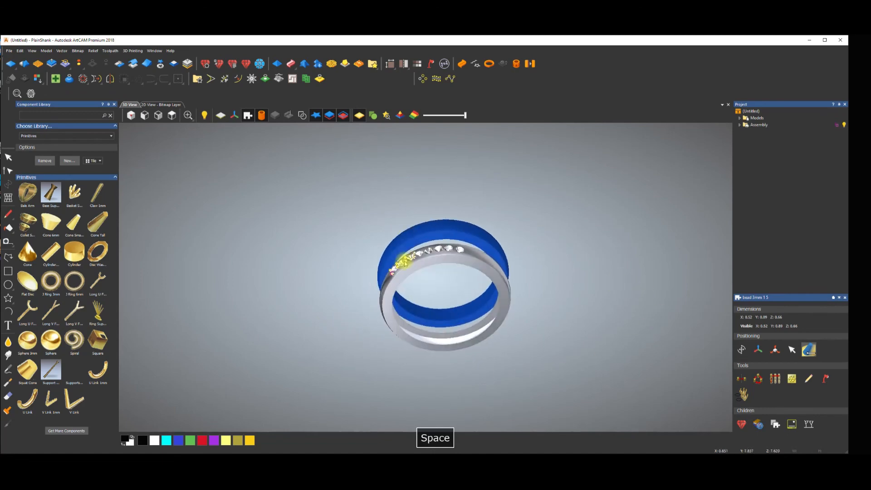
{"action": "scroll", "coordinate": [404, 262], "scroll_direction": "up", "scroll_amount": 2}
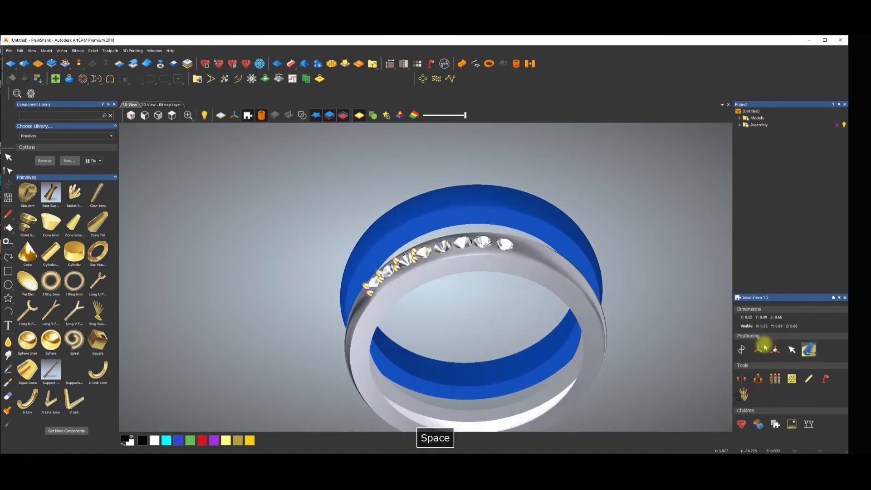
{"action": "left_click", "coordinate": [810, 350]}
{"action": "scroll", "coordinate": [443, 268], "scroll_direction": "up", "scroll_amount": 2}
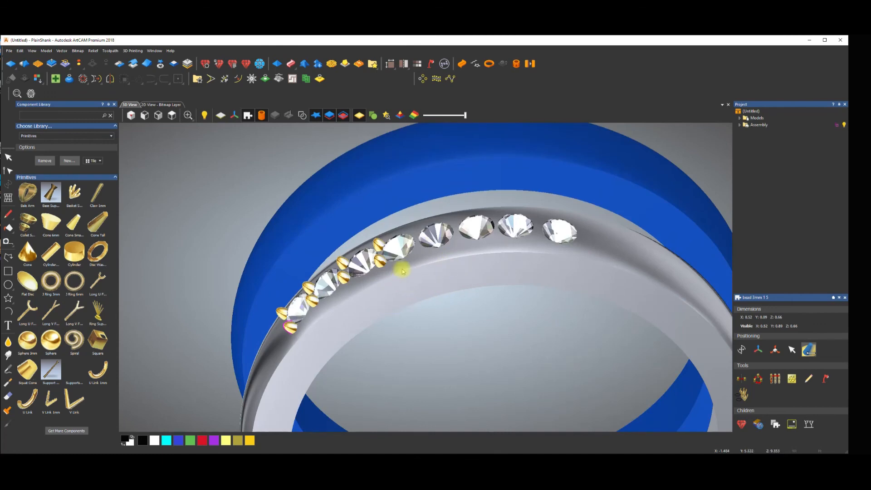
{"action": "left_click", "coordinate": [405, 249]}
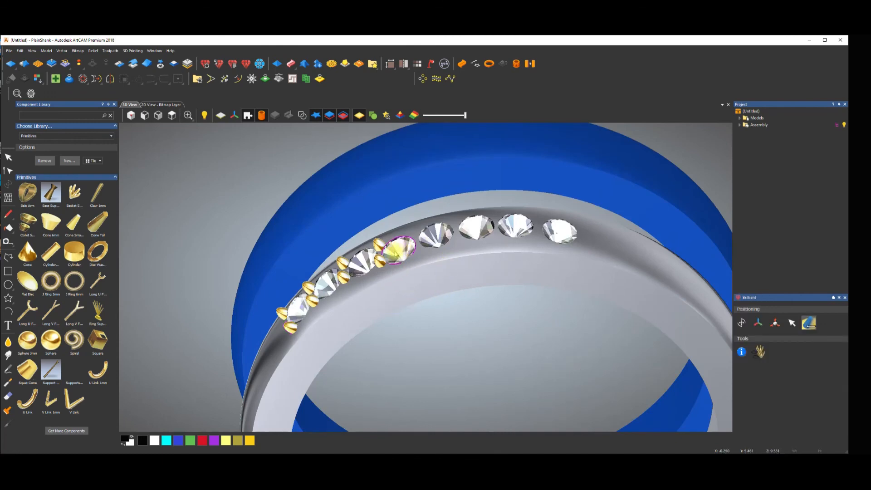
{"action": "left_click_drag", "start_coordinate": [399, 249], "coordinate": [388, 309], "text": "ctrl"}
{"action": "key", "text": "space"}
{"action": "left_click_drag", "start_coordinate": [385, 359], "coordinate": [554, 276]}
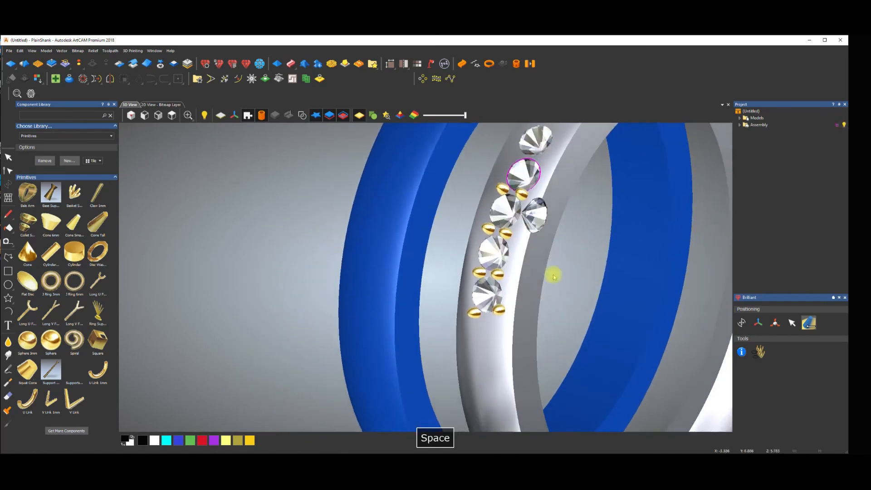
Step: Rotate the copied gem across the shank onto the third gem, about 11 degrees anticlockwise around the Y axis
{"action": "left_click", "coordinate": [543, 214]}
{"action": "left_click_drag", "start_coordinate": [537, 222], "coordinate": [538, 222]}
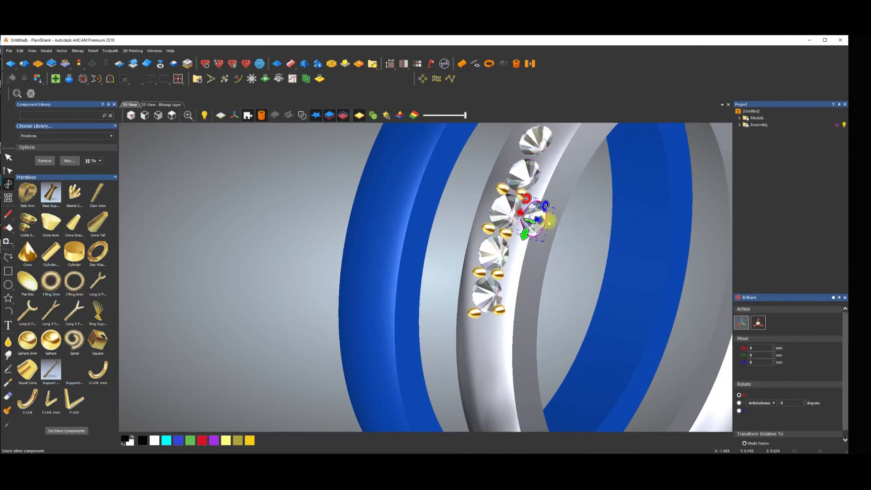
{"action": "left_click_drag", "start_coordinate": [532, 221], "coordinate": [509, 199]}
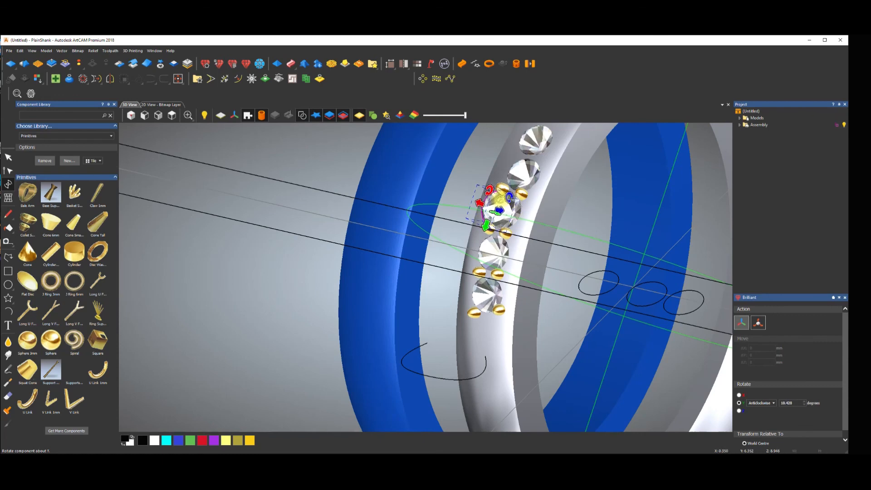
{"action": "key", "text": "Escape"}
Step: Hide the construction outlines around the ring, examine the copied gem at the third stone, and expand the root Assembly
{"action": "scroll", "coordinate": [565, 226], "scroll_direction": "down", "scroll_amount": 5}
{"action": "scroll", "coordinate": [519, 239], "scroll_direction": "up", "scroll_amount": 4}
{"action": "scroll", "coordinate": [561, 255], "scroll_direction": "down", "scroll_amount": 5}
{"action": "key", "text": "space"}
{"action": "left_click_drag", "start_coordinate": [655, 235], "coordinate": [373, 232]}
{"action": "left_click", "coordinate": [302, 116]}
{"action": "left_click_drag", "start_coordinate": [426, 258], "coordinate": [439, 286]}
{"action": "scroll", "coordinate": [451, 292], "scroll_direction": "up", "scroll_amount": 5}
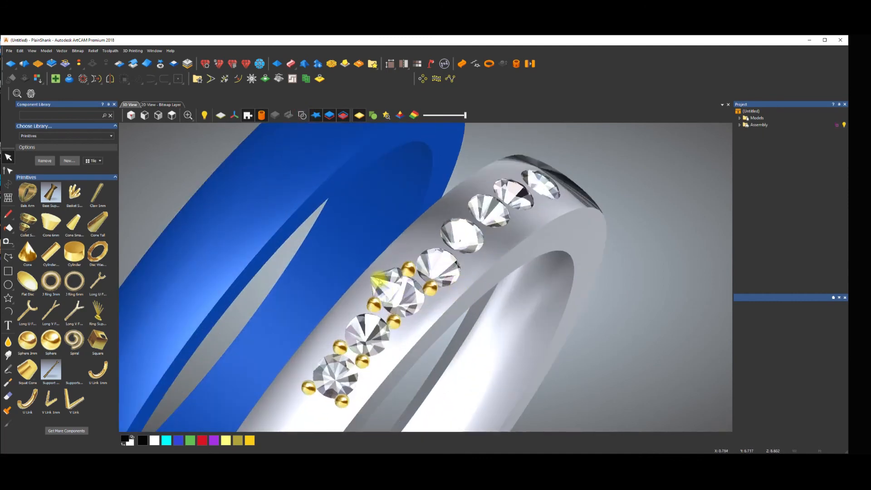
{"action": "left_click", "coordinate": [741, 126]}
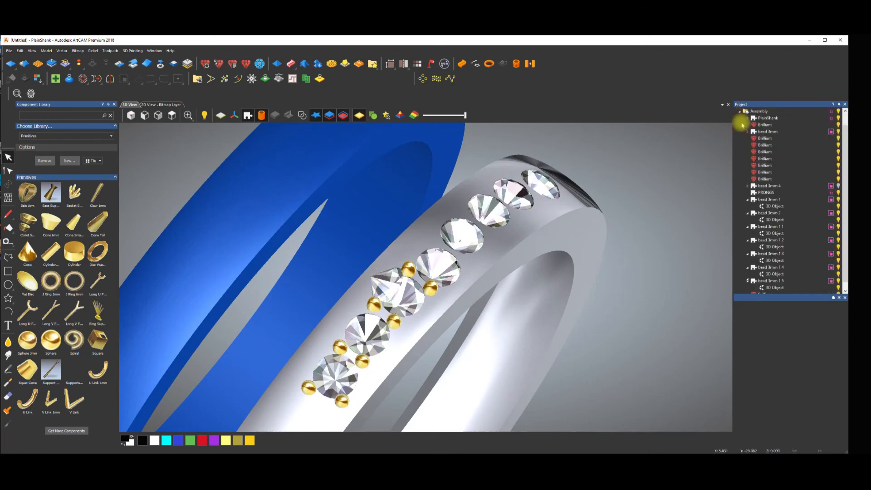